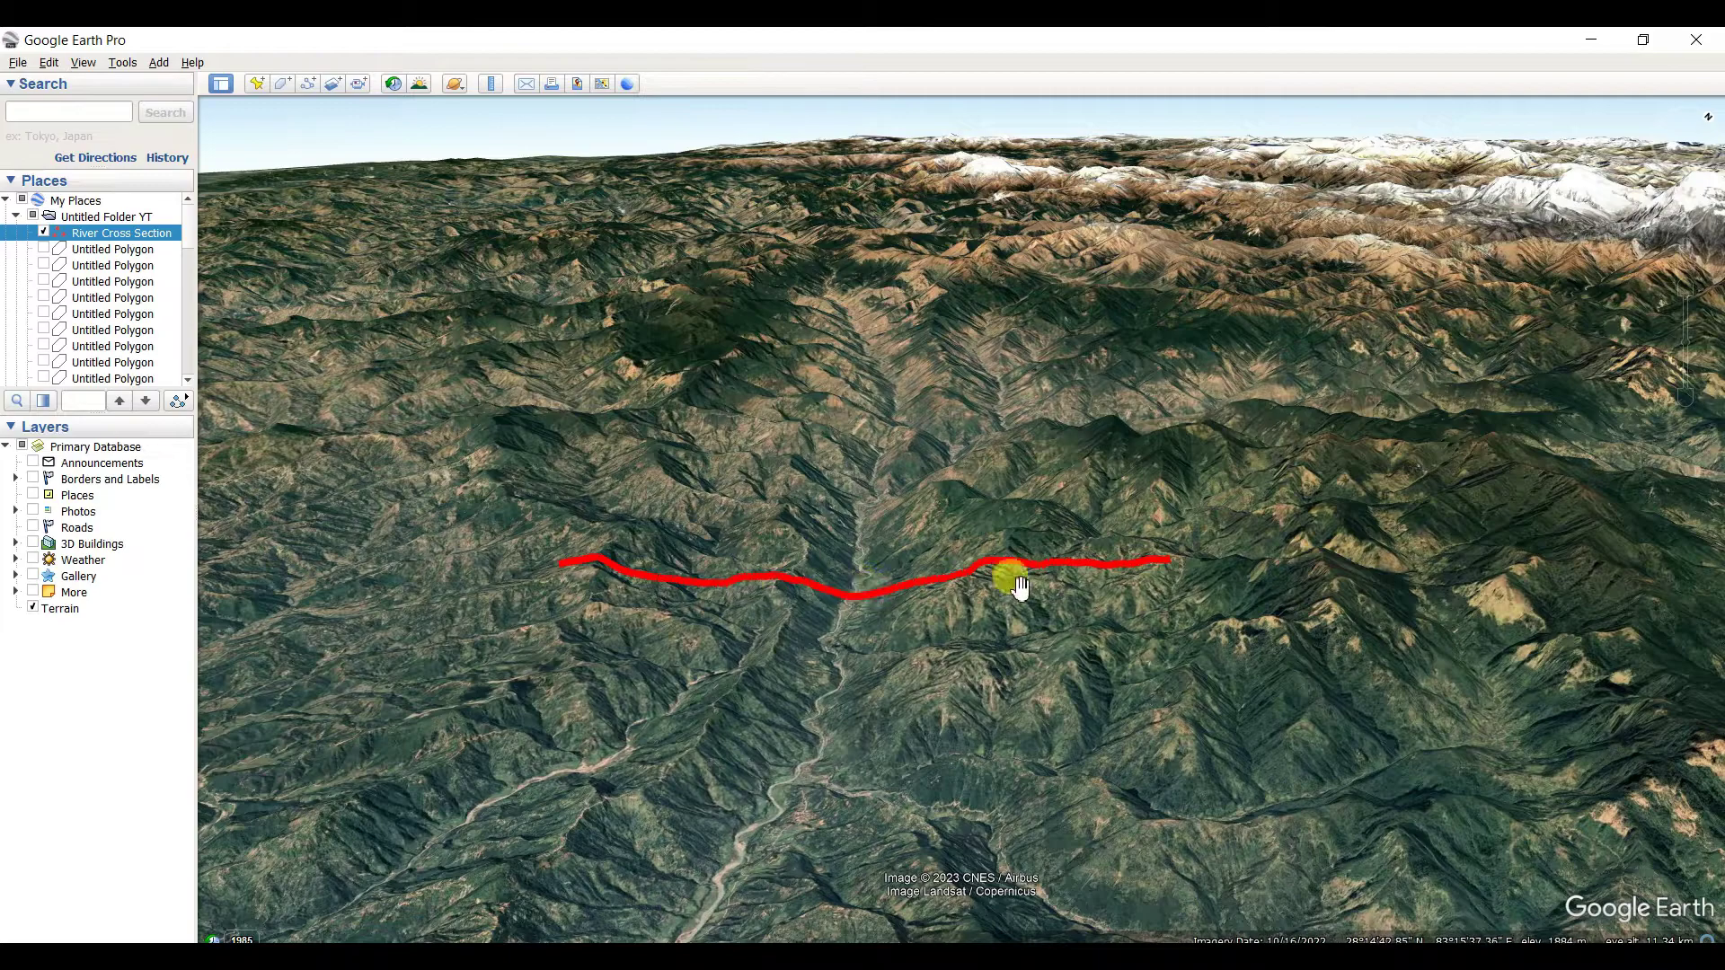
# Step: Tilt the 3D view to an overhead look at the red River Cross Section path
pyautogui.moveTo(889, 595); pyautogui.dragTo(940, 359, button='middle')
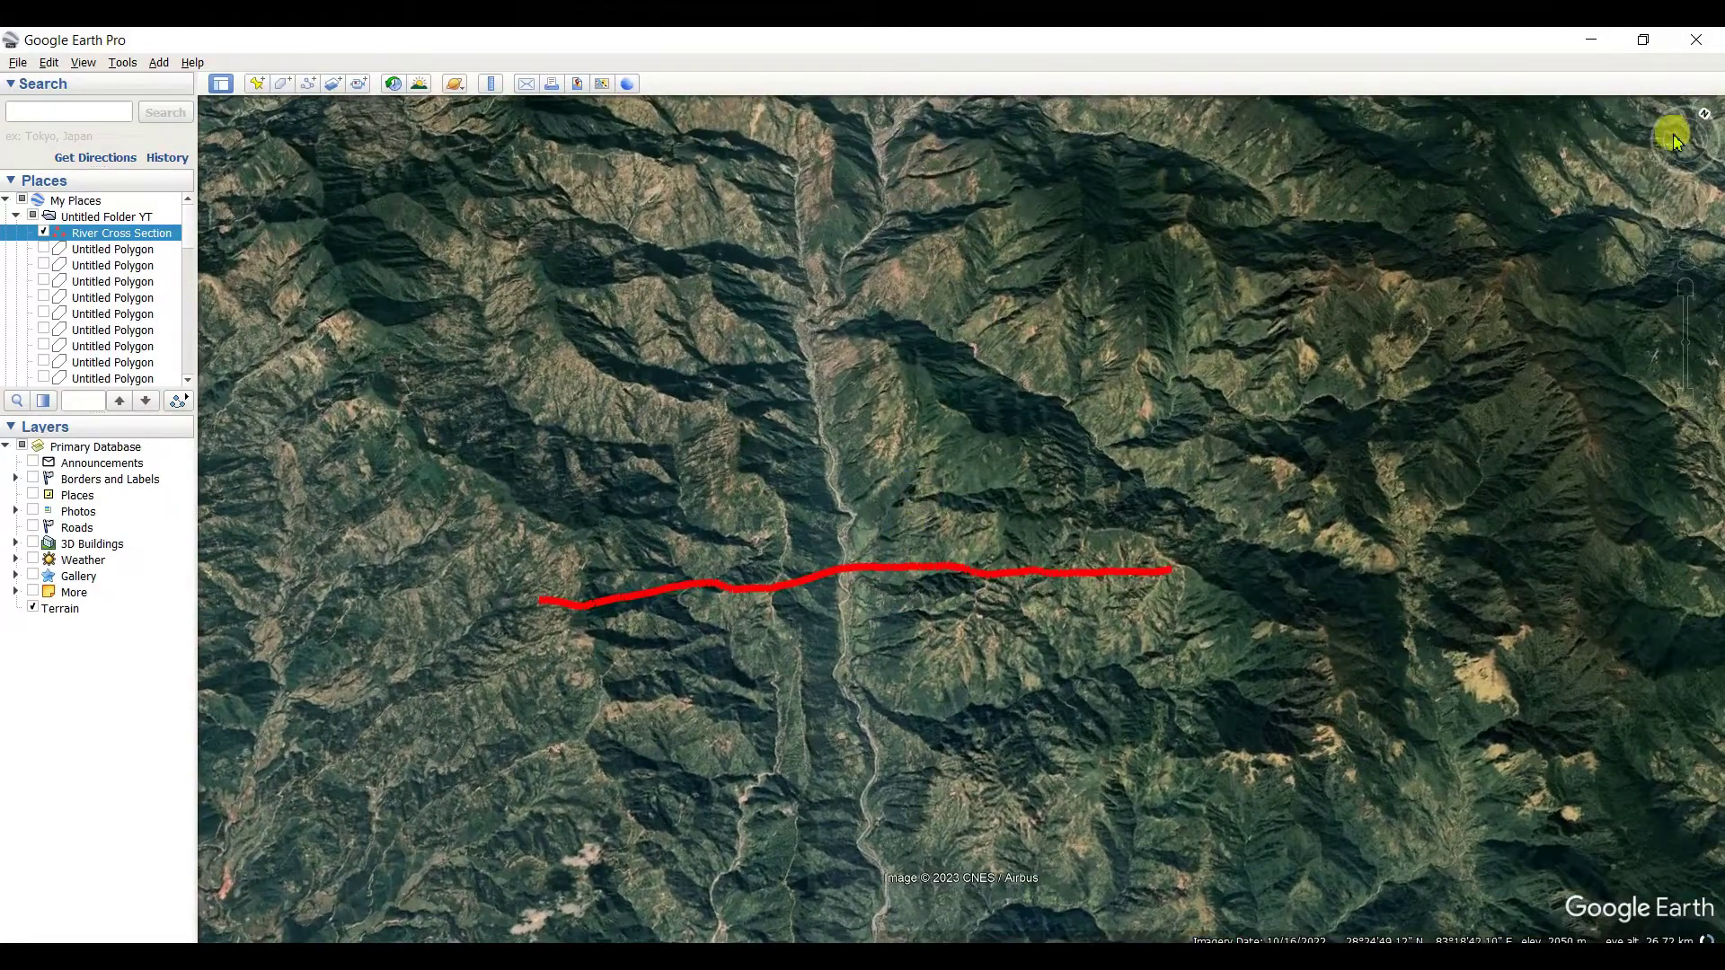
# Step: Reset north and zoom out to see the valley below the Himalaya, then zoom back in
pyautogui.click(1704, 117)
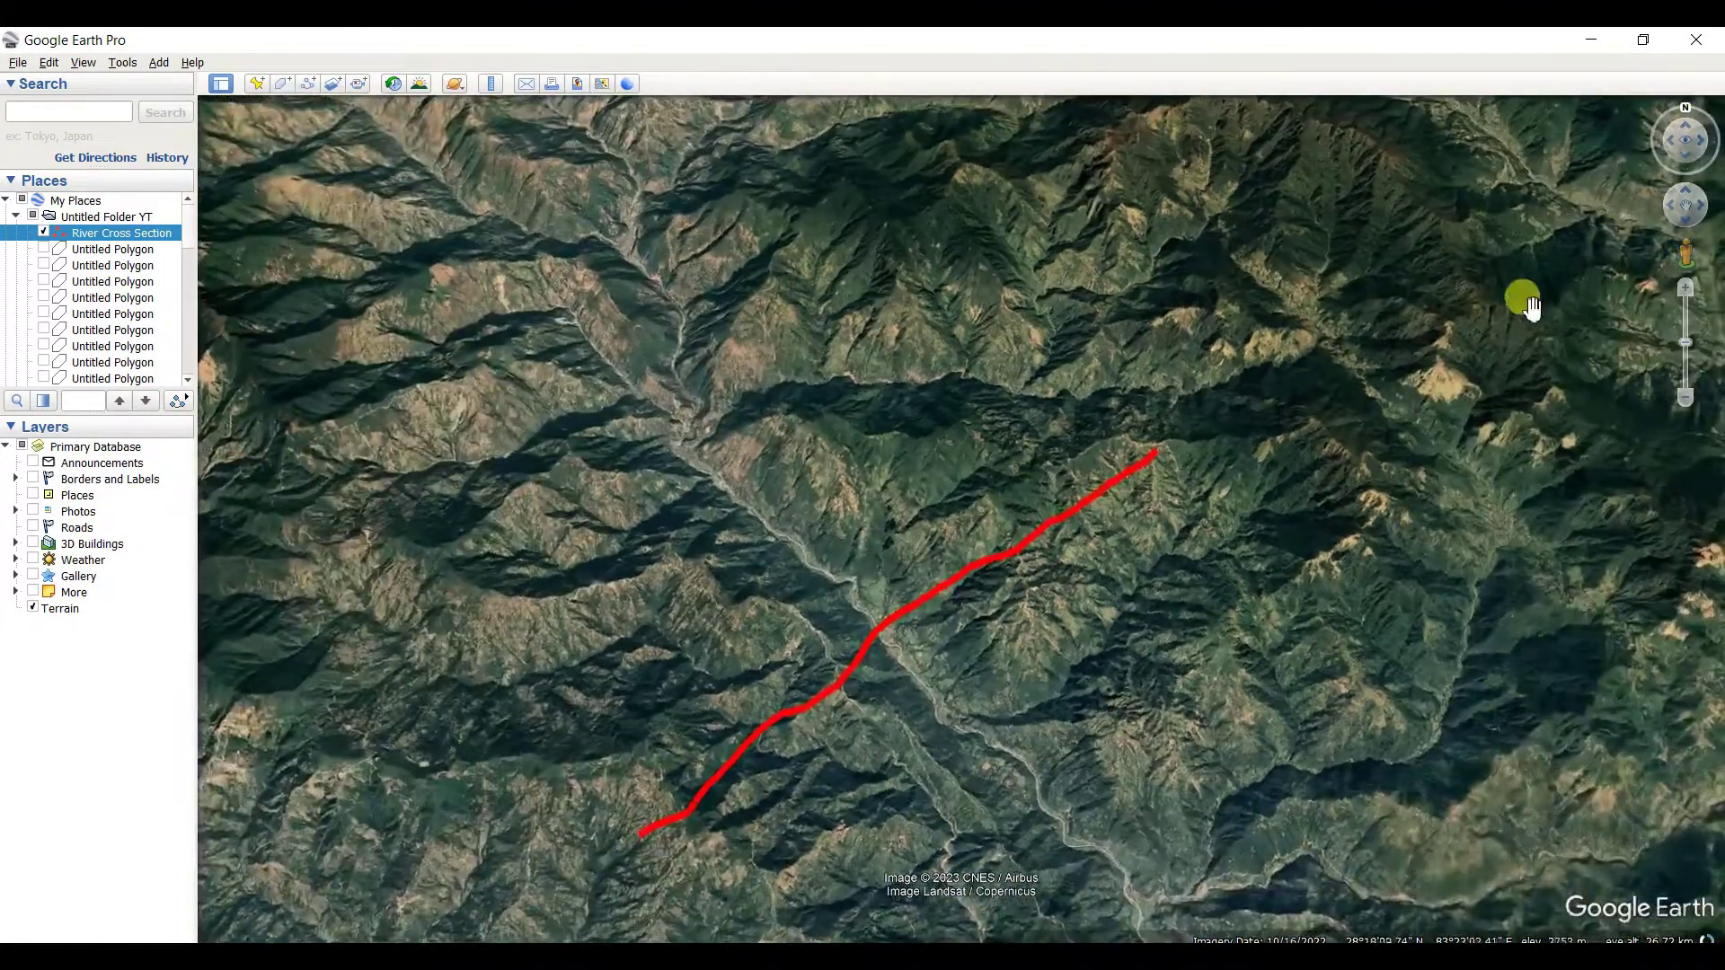
pyautogui.scroll(-5, 890, 579)
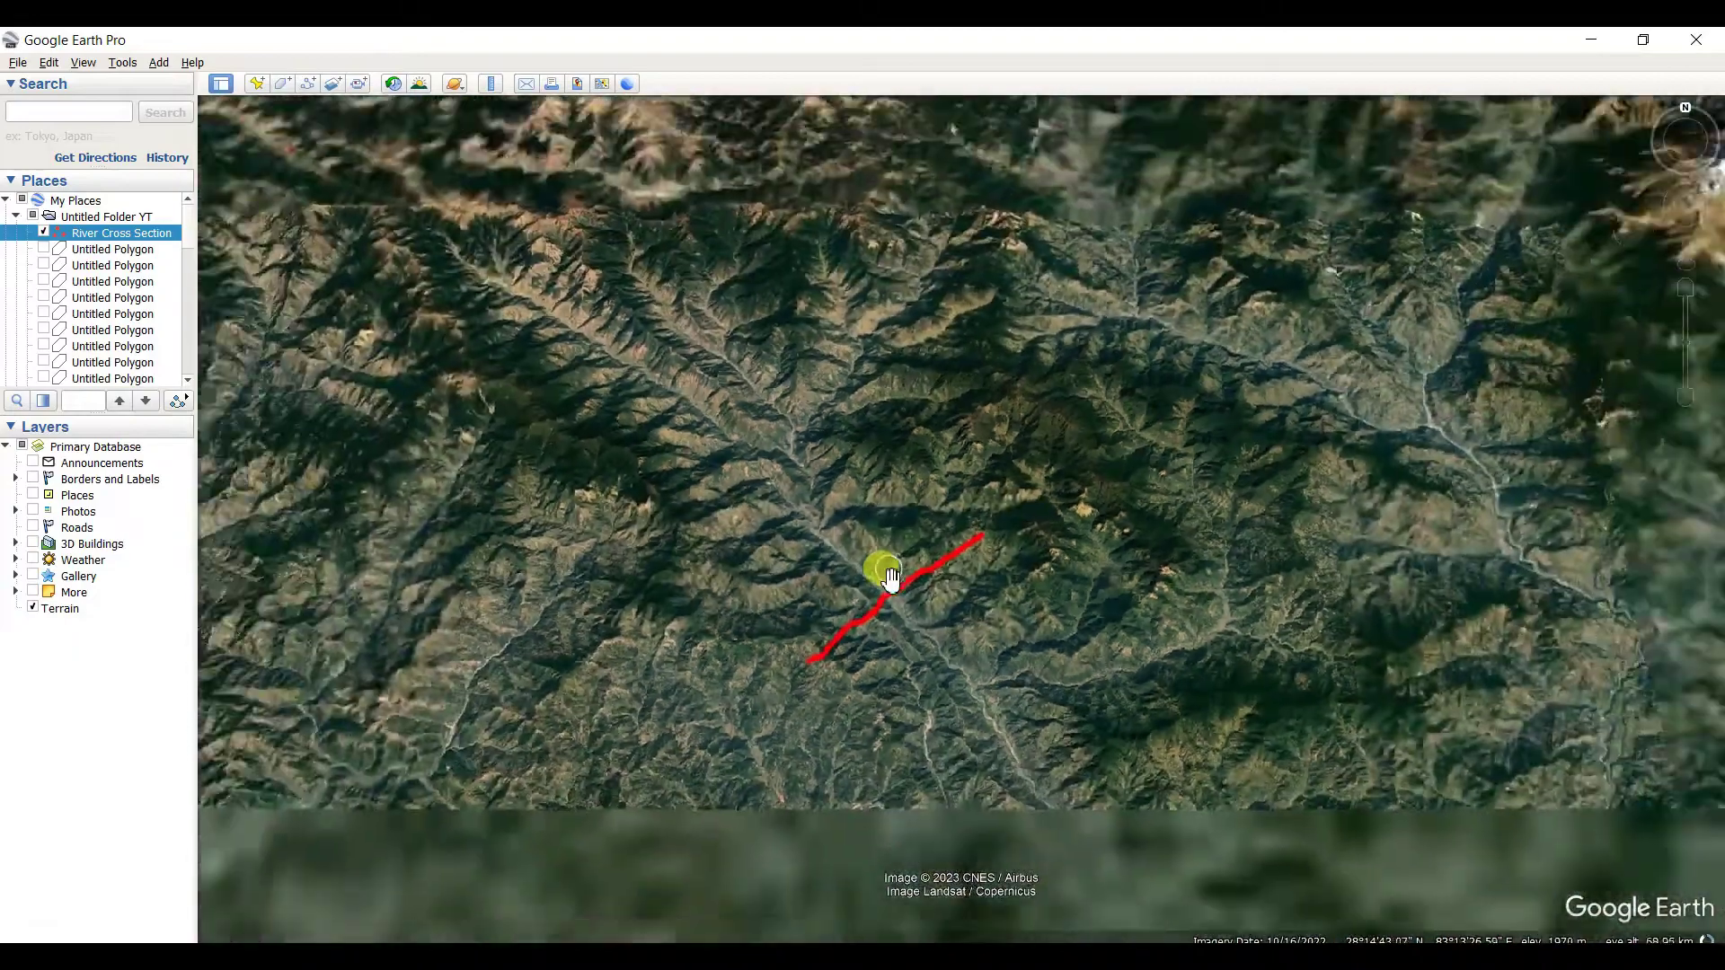
pyautogui.scroll(-3, 890, 579)
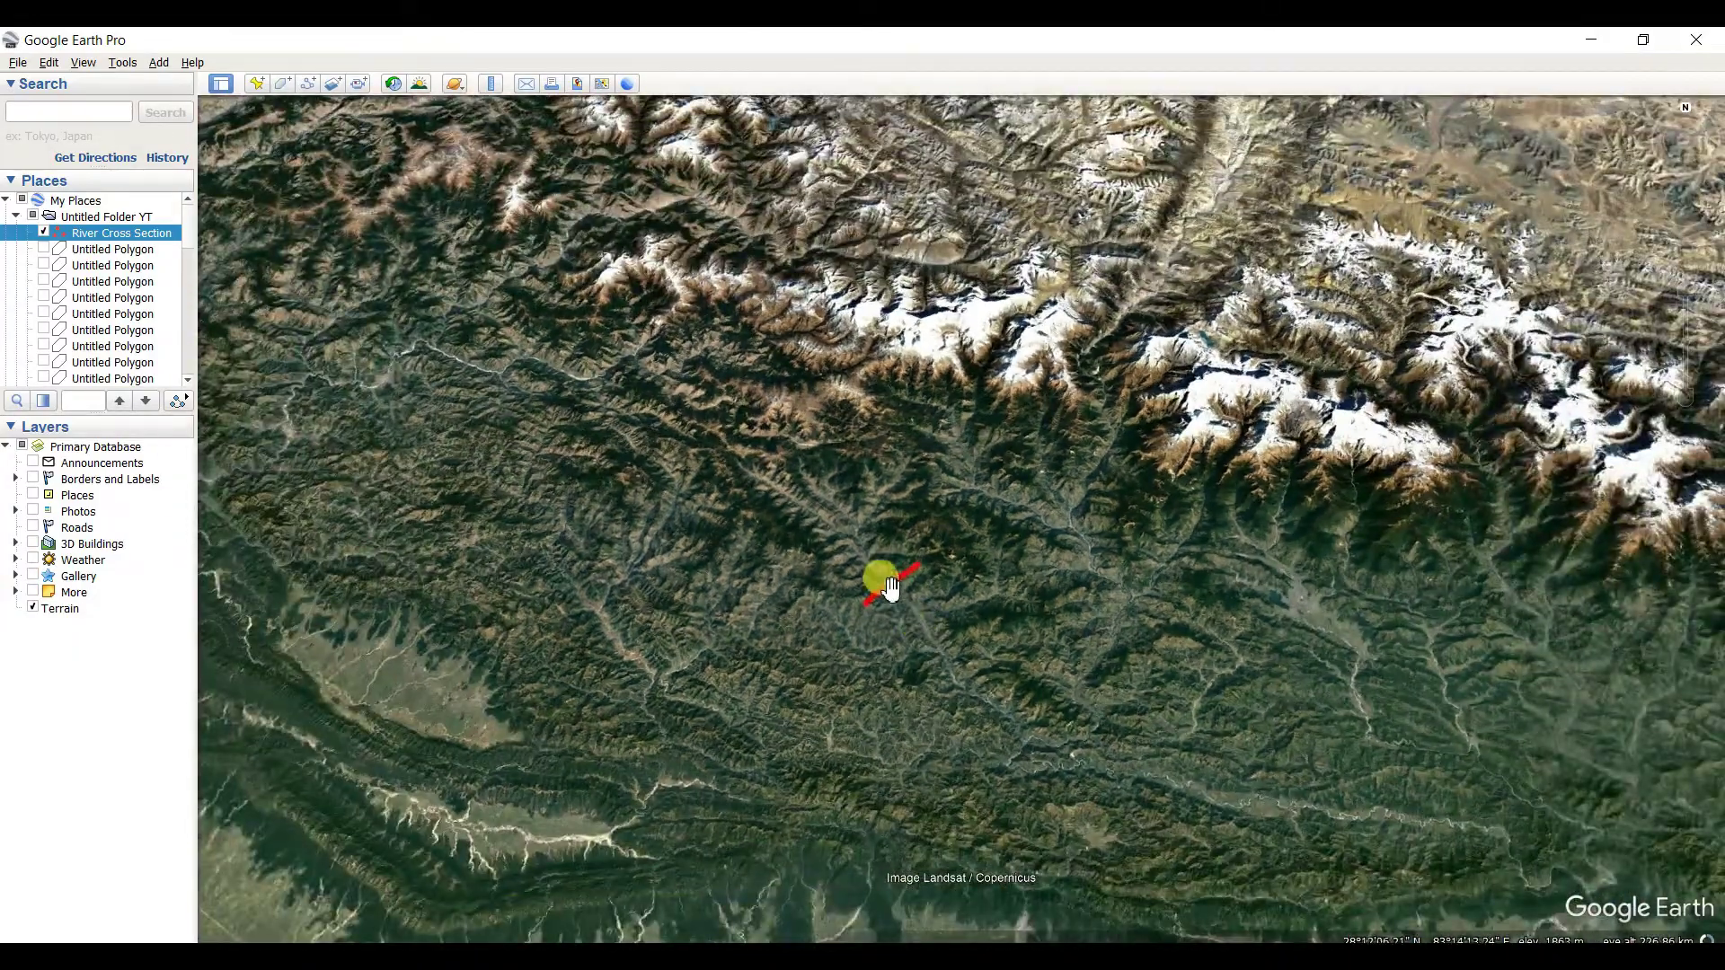
pyautogui.scroll(-3, 890, 589)
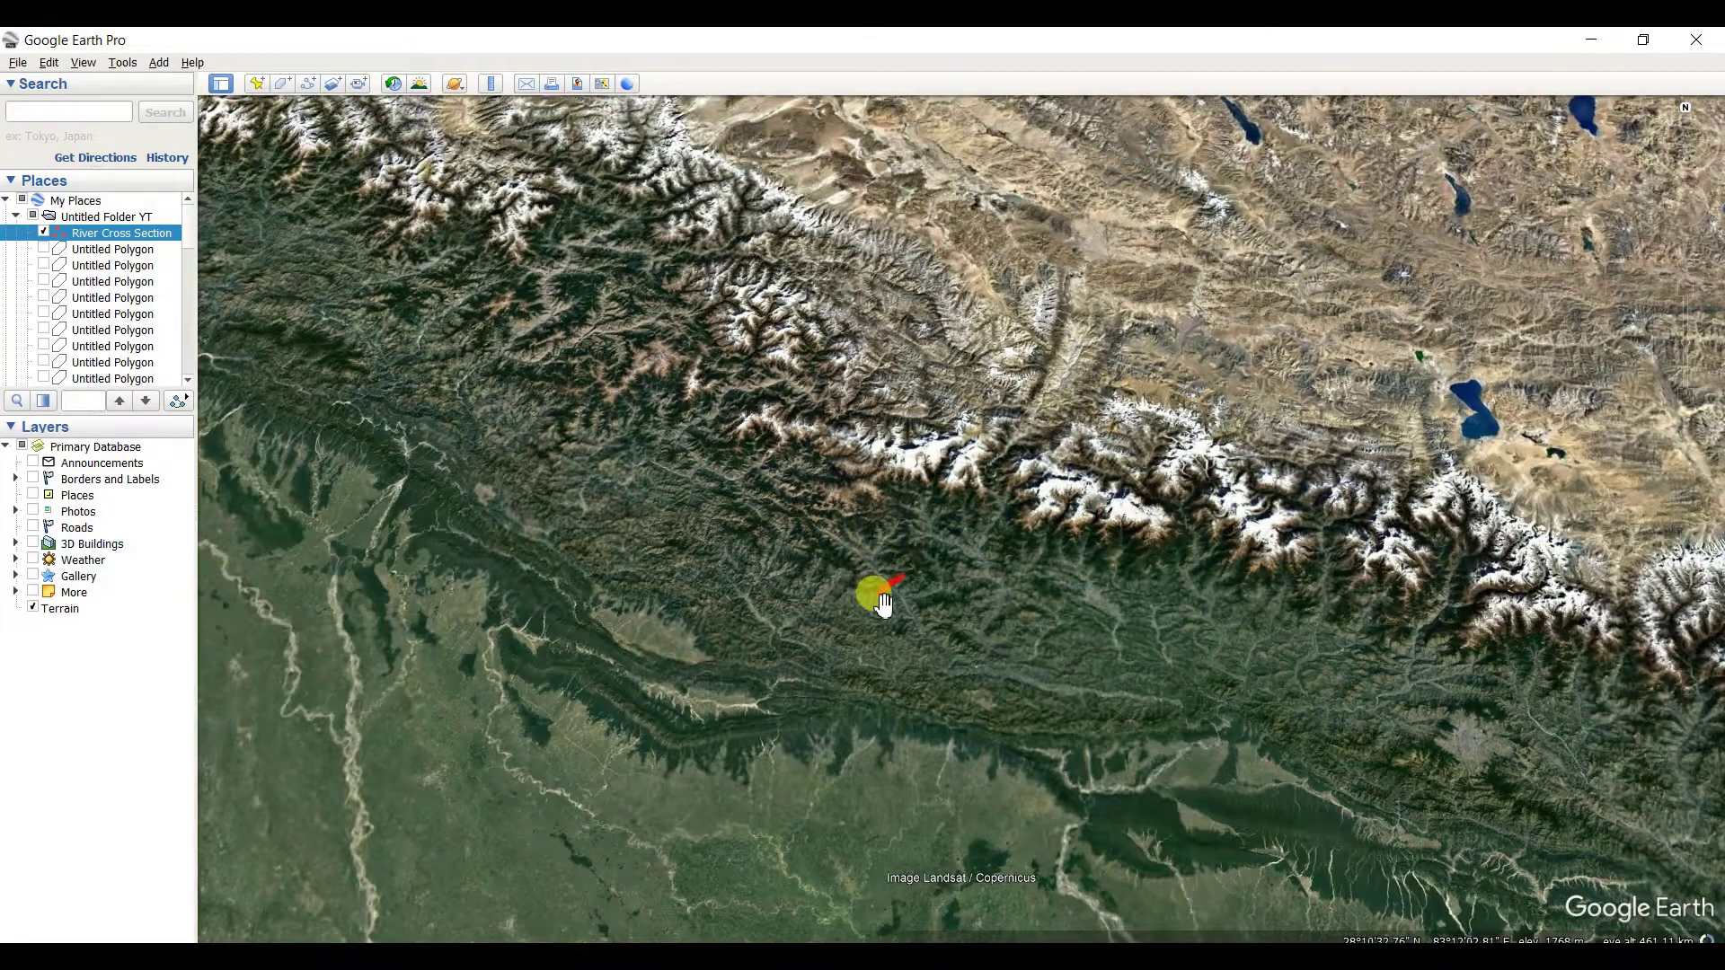
pyautogui.scroll(4, 883, 604)
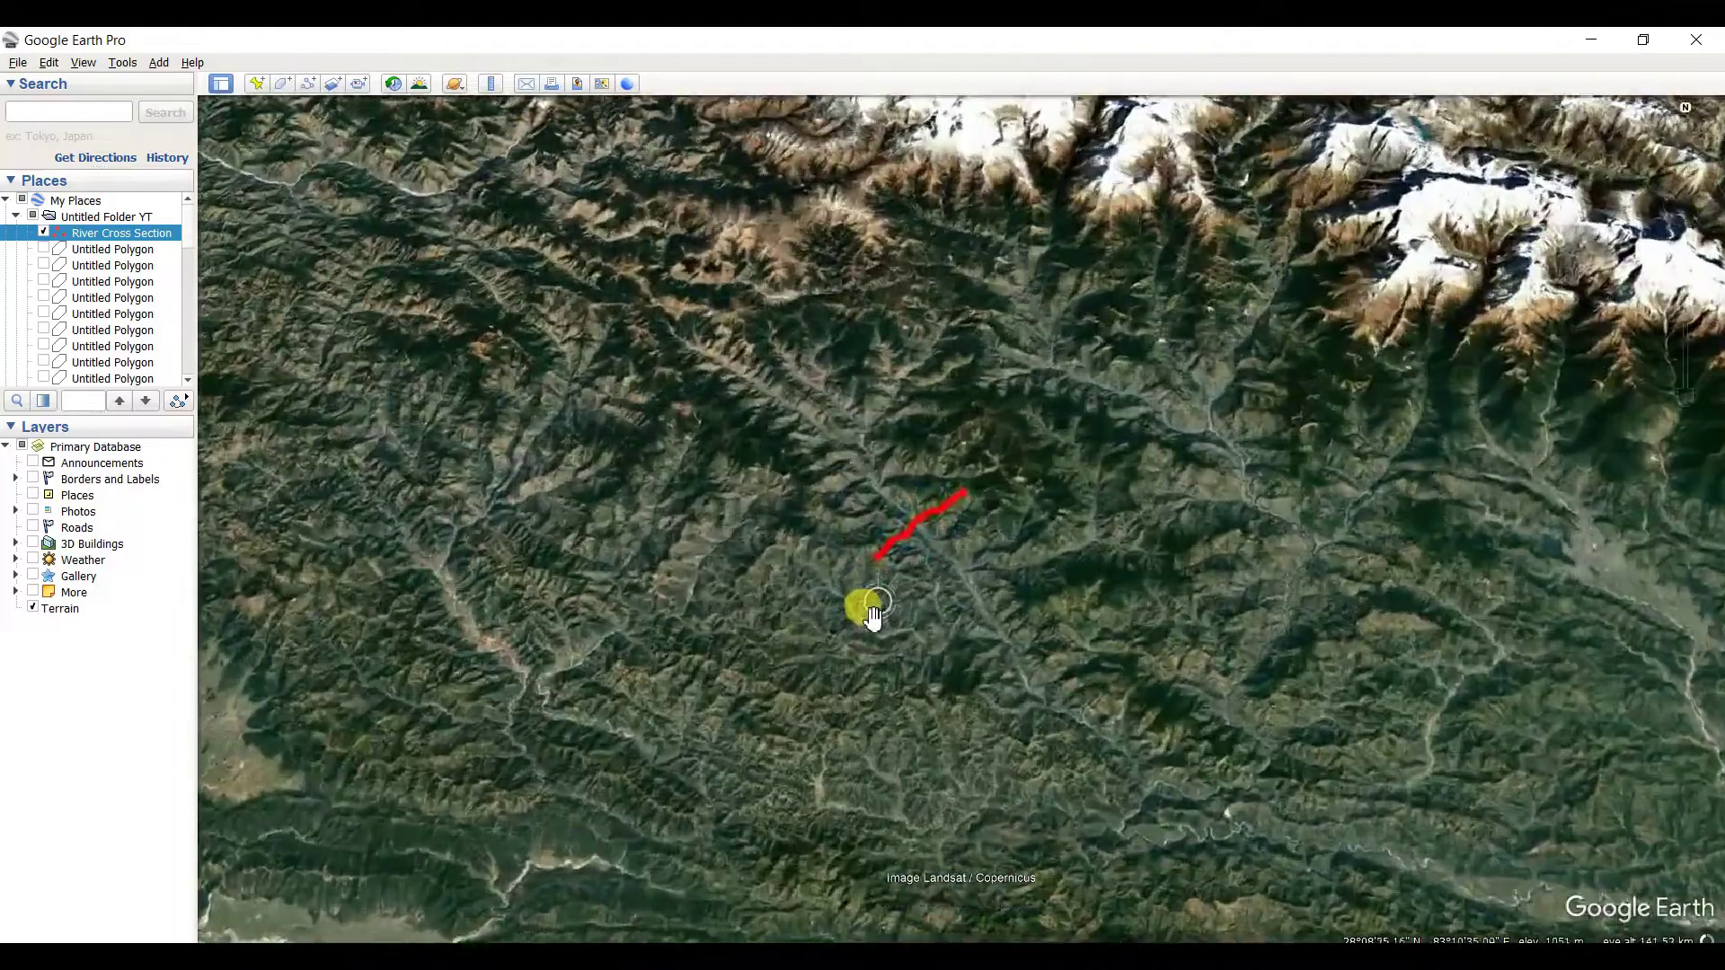
pyautogui.scroll(3, 872, 617)
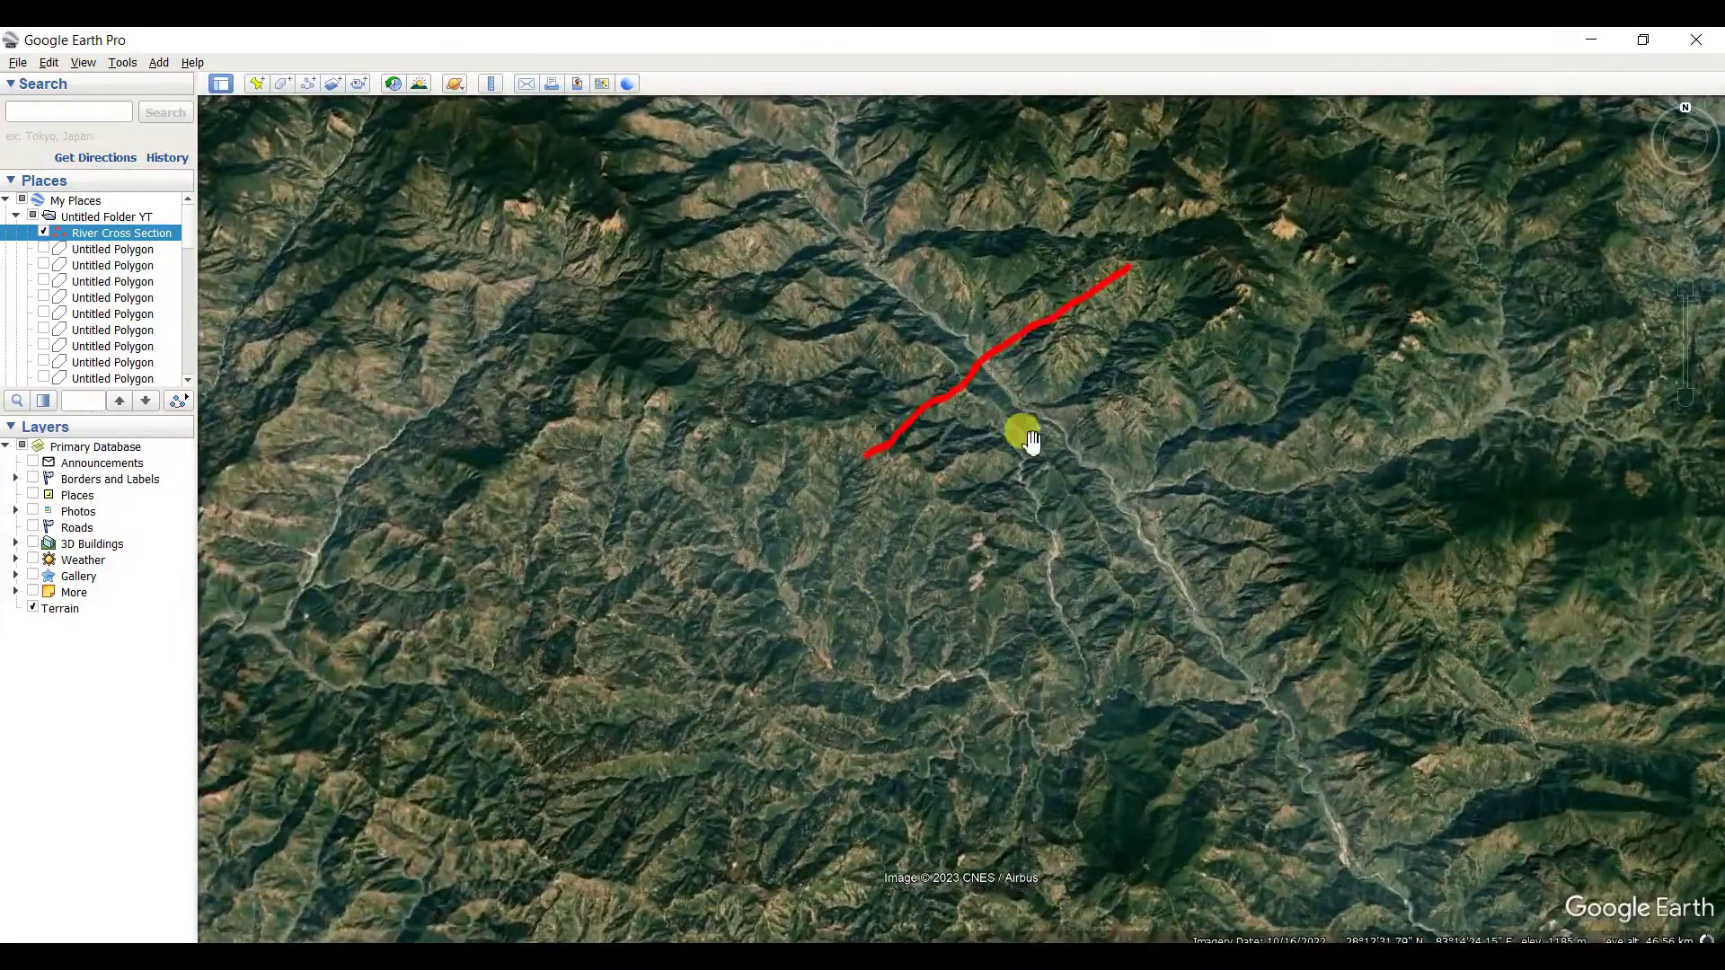
pyautogui.scroll(3, 1033, 422)
# Step: Centre, rotate and tilt the terrain for an oblique view of the path across the valley
pyautogui.moveTo(1020, 366); pyautogui.dragTo(973, 597)
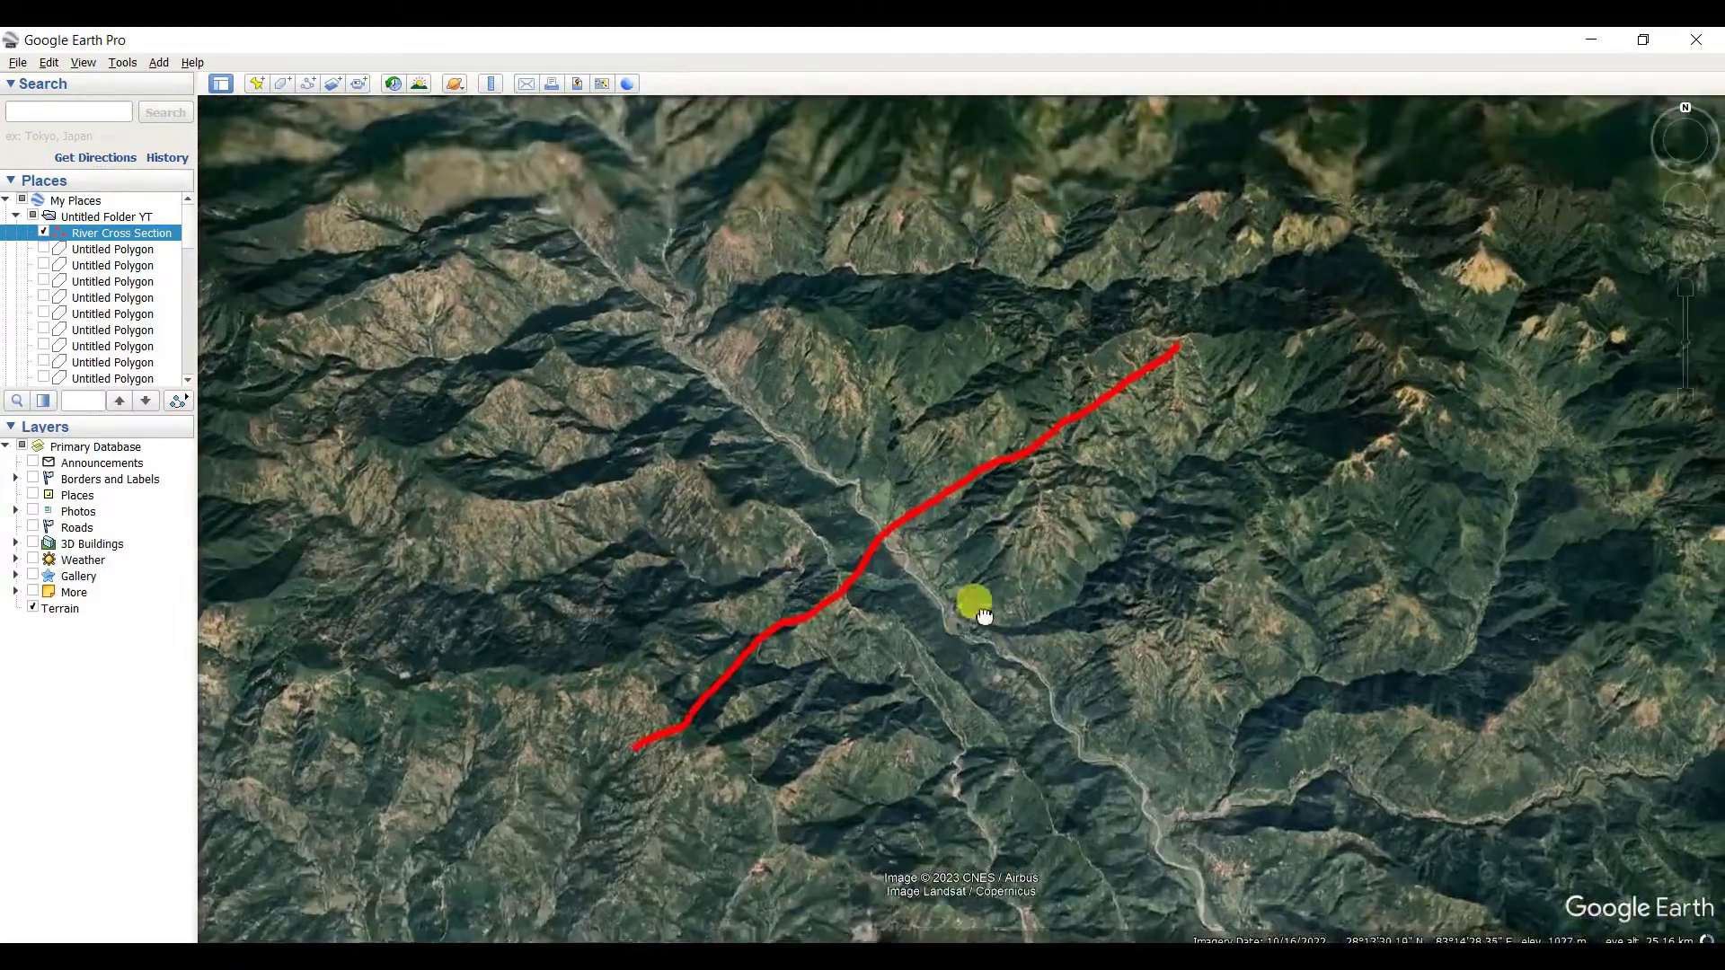
pyautogui.moveTo(943, 553); pyautogui.dragTo(754, 530, button='middle')
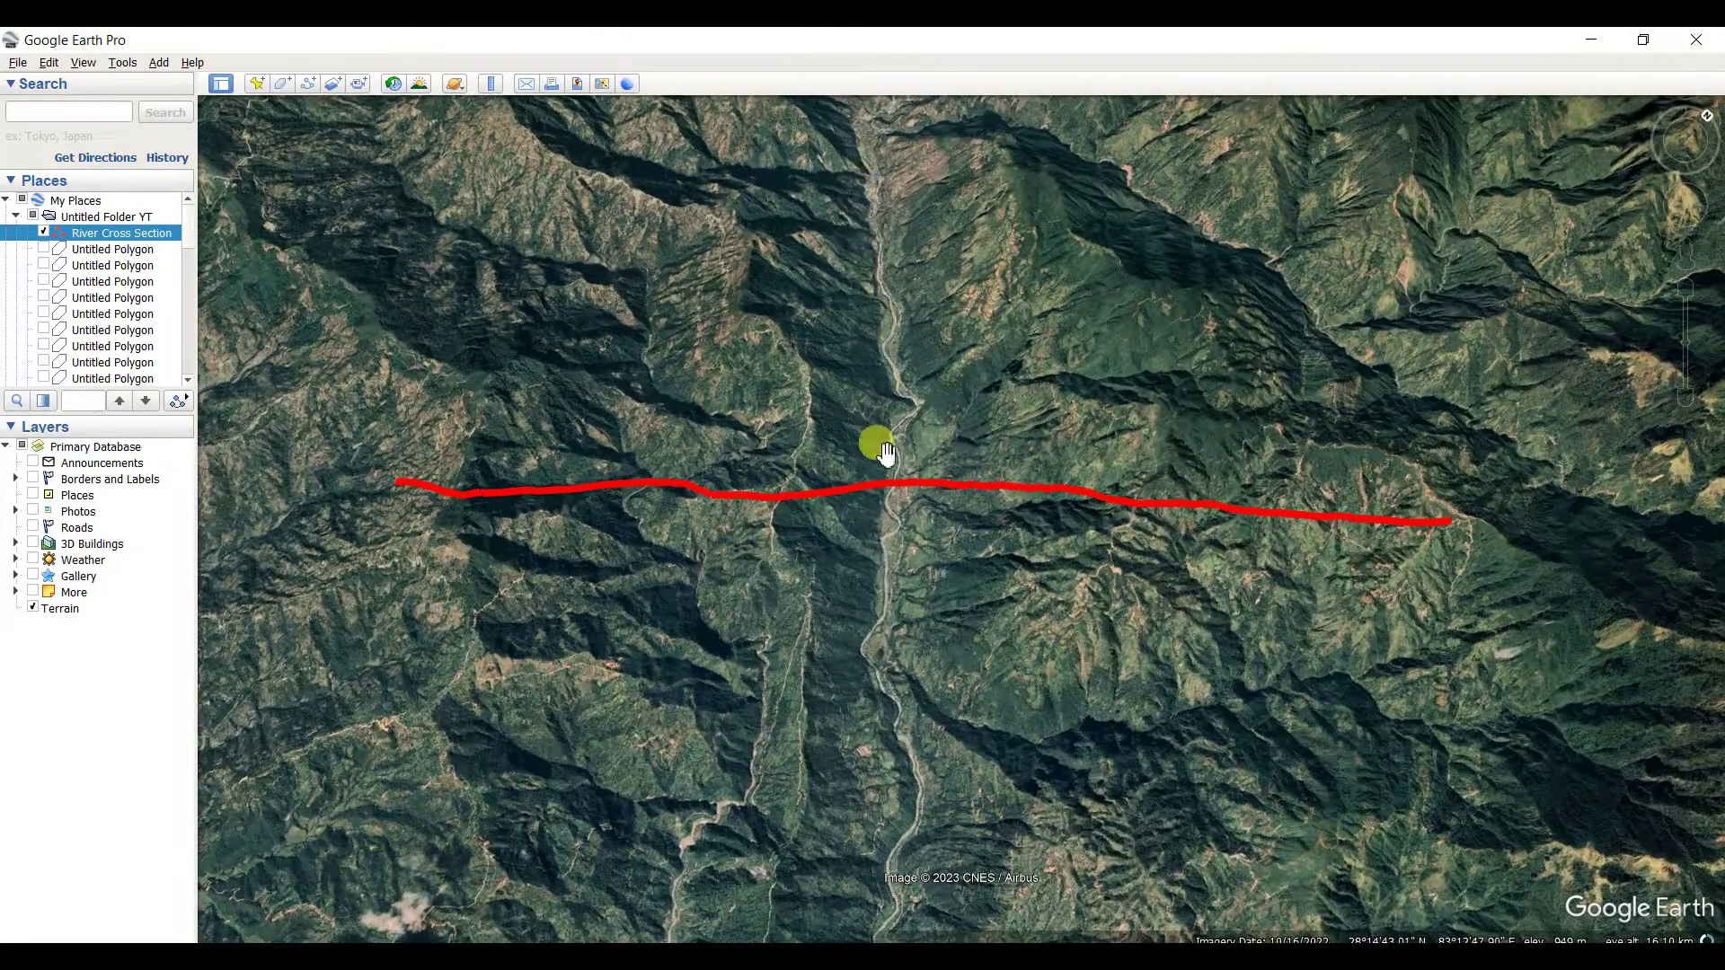
pyautogui.moveTo(974, 557); pyautogui.dragTo(947, 845, button='middle')
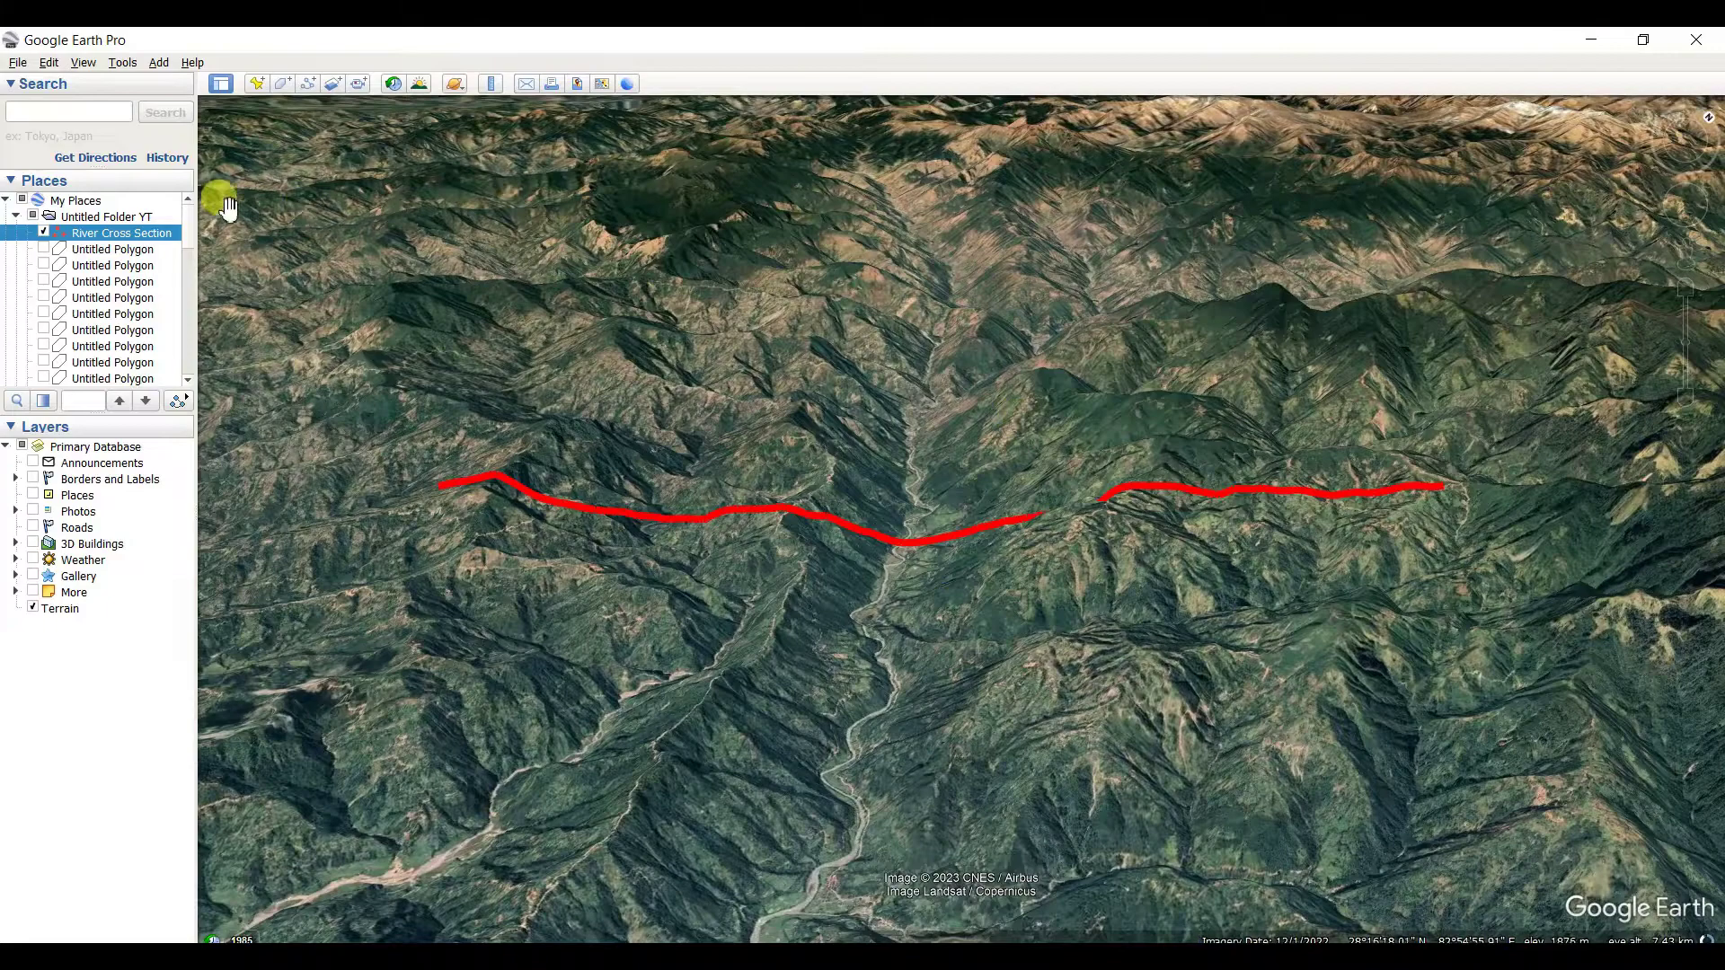
# Step: Show the River Cross Section elevation profile: 14.4 km long, 834 m low, 2271 m peak
pyautogui.rightClick(127, 238)
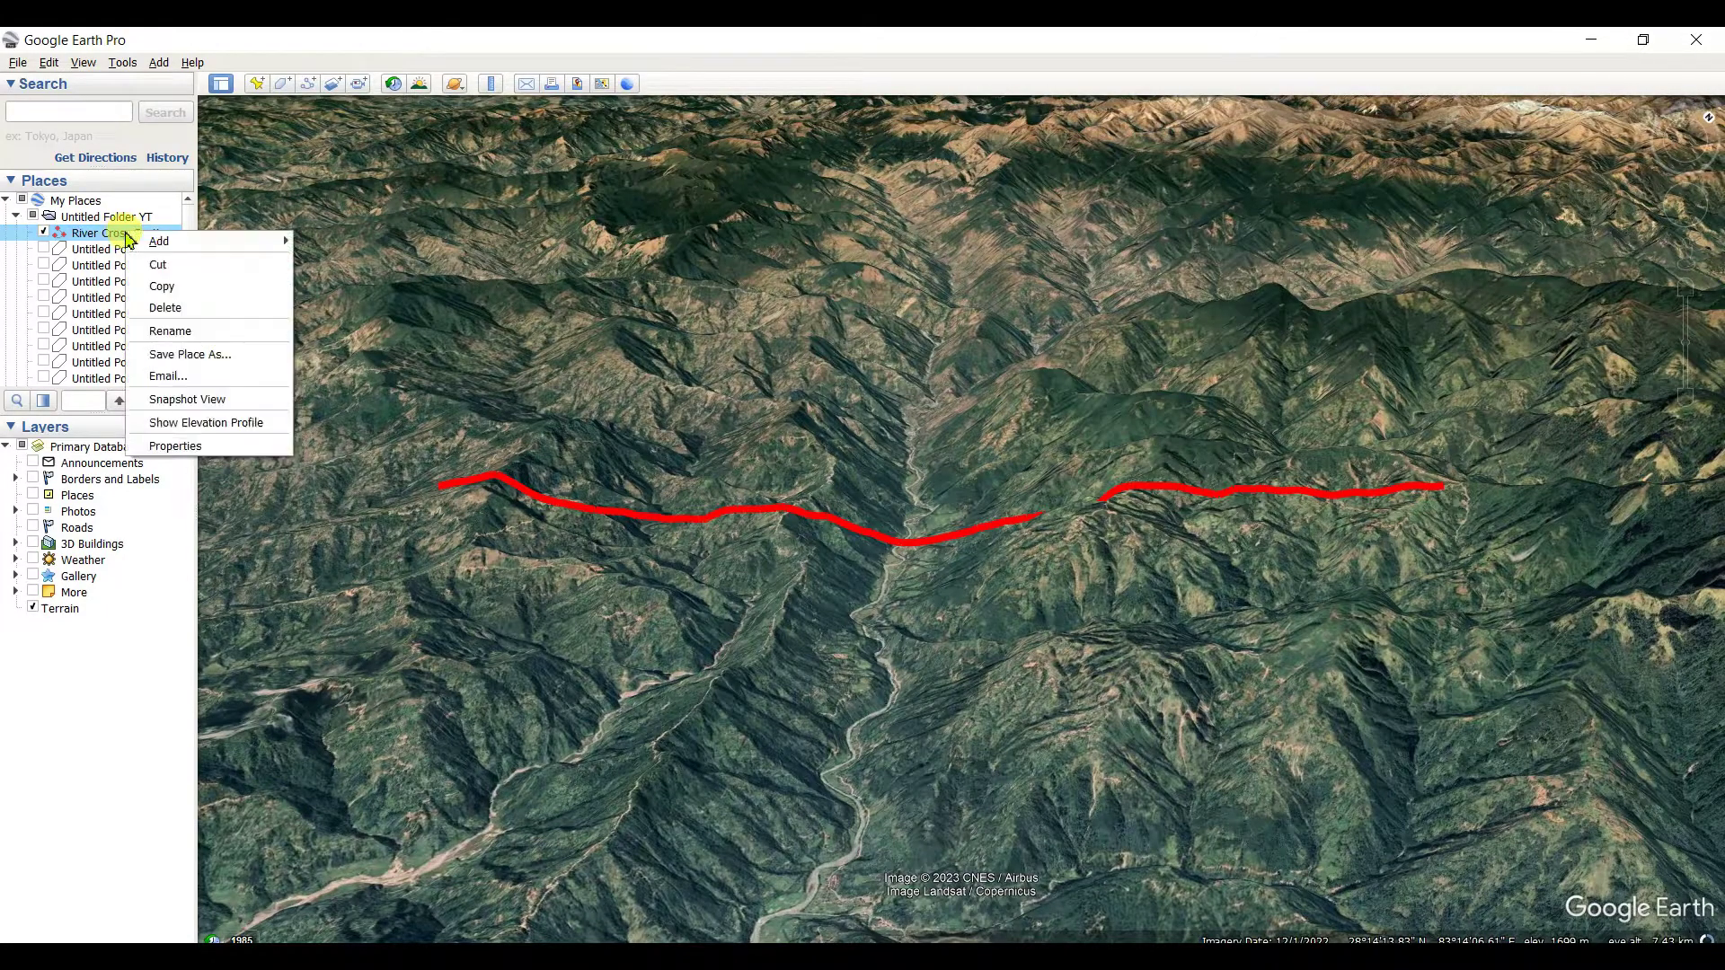
pyautogui.click(205, 424)
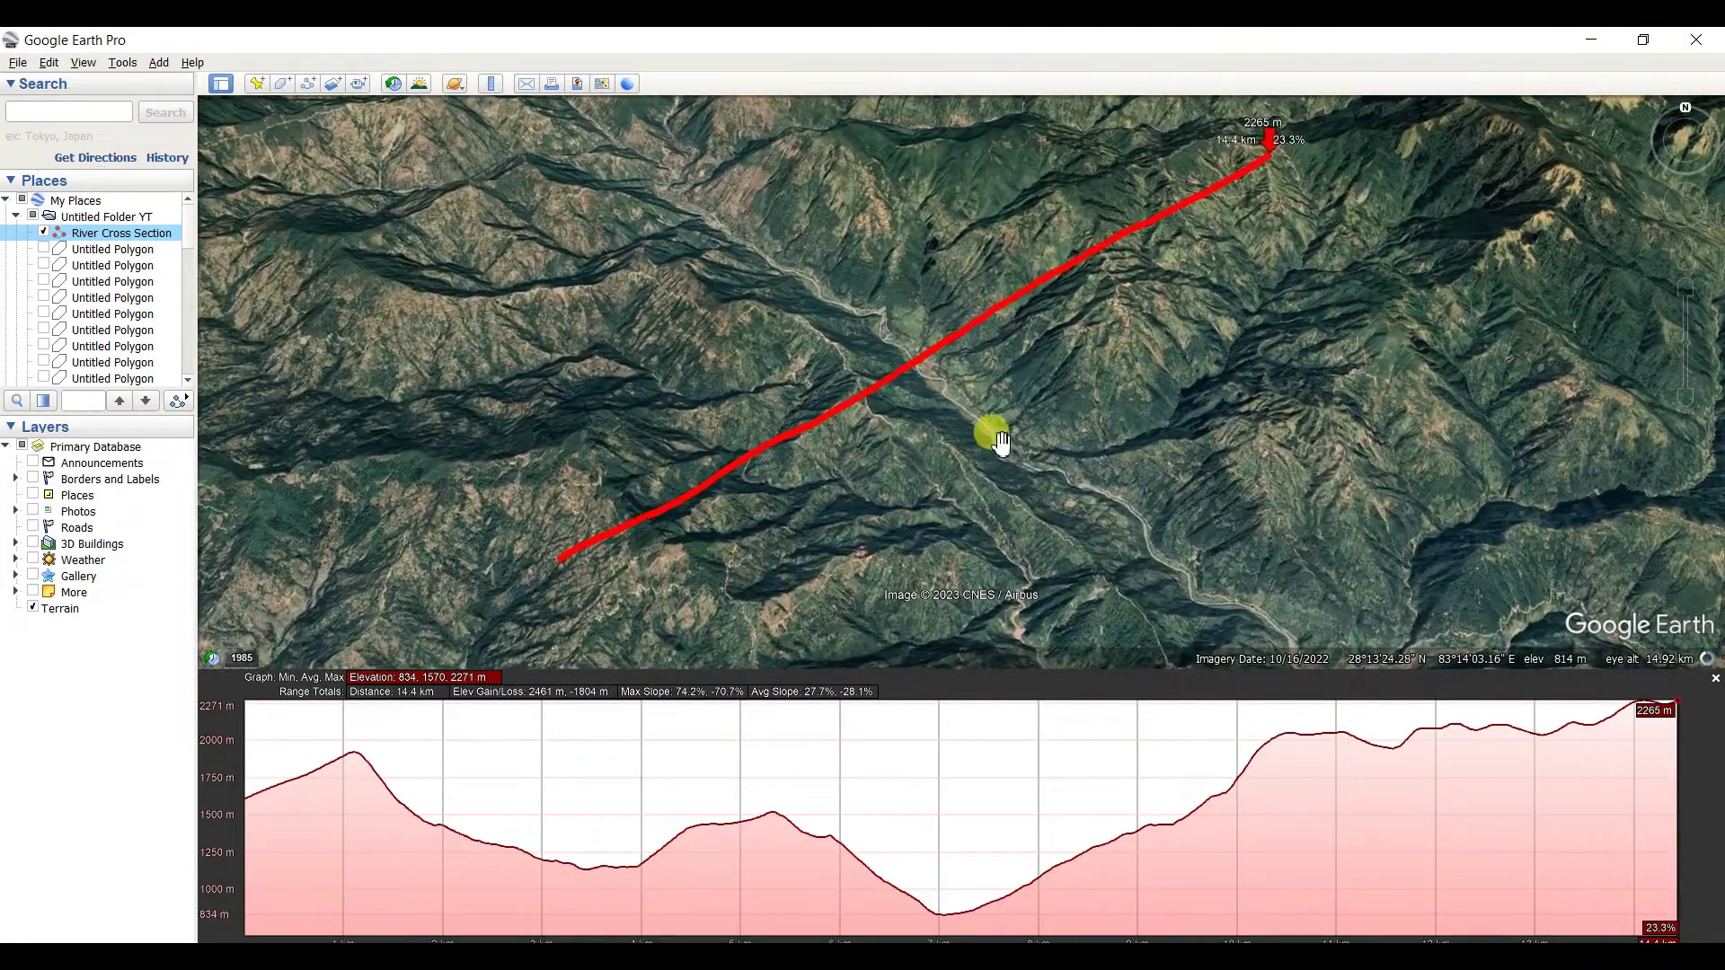
pyautogui.moveTo(945, 931)
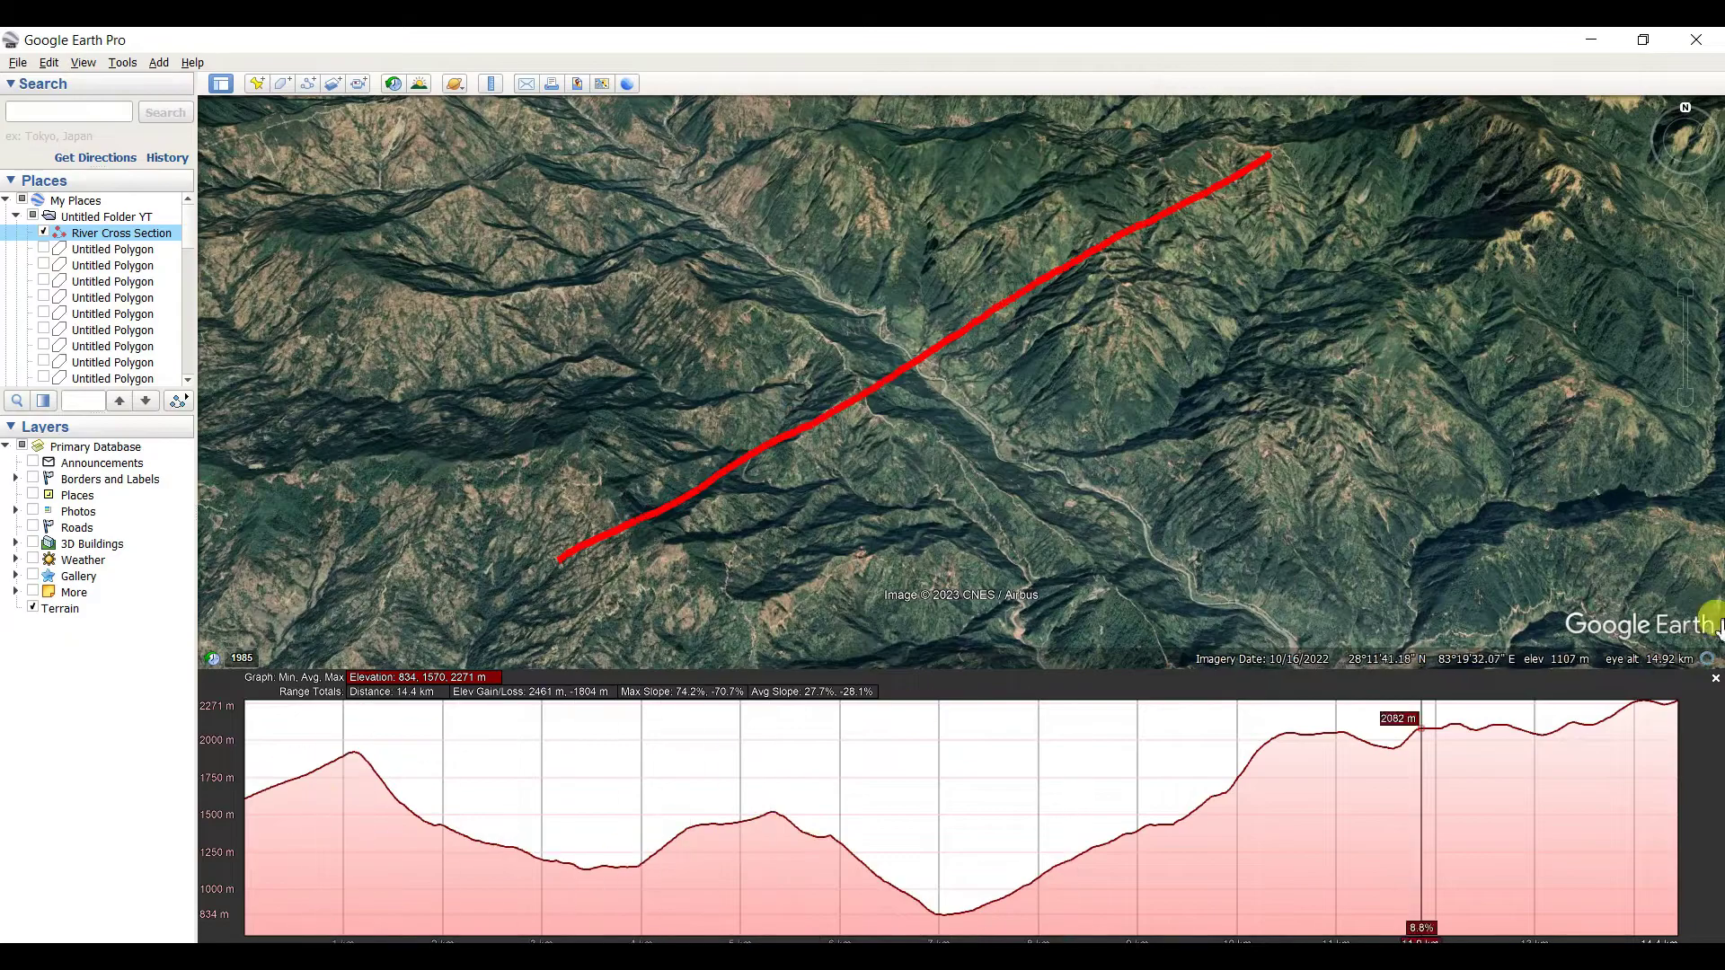
# Step: Close the elevation profile and pan south from the mountains onto the plains
pyautogui.click(1716, 678)
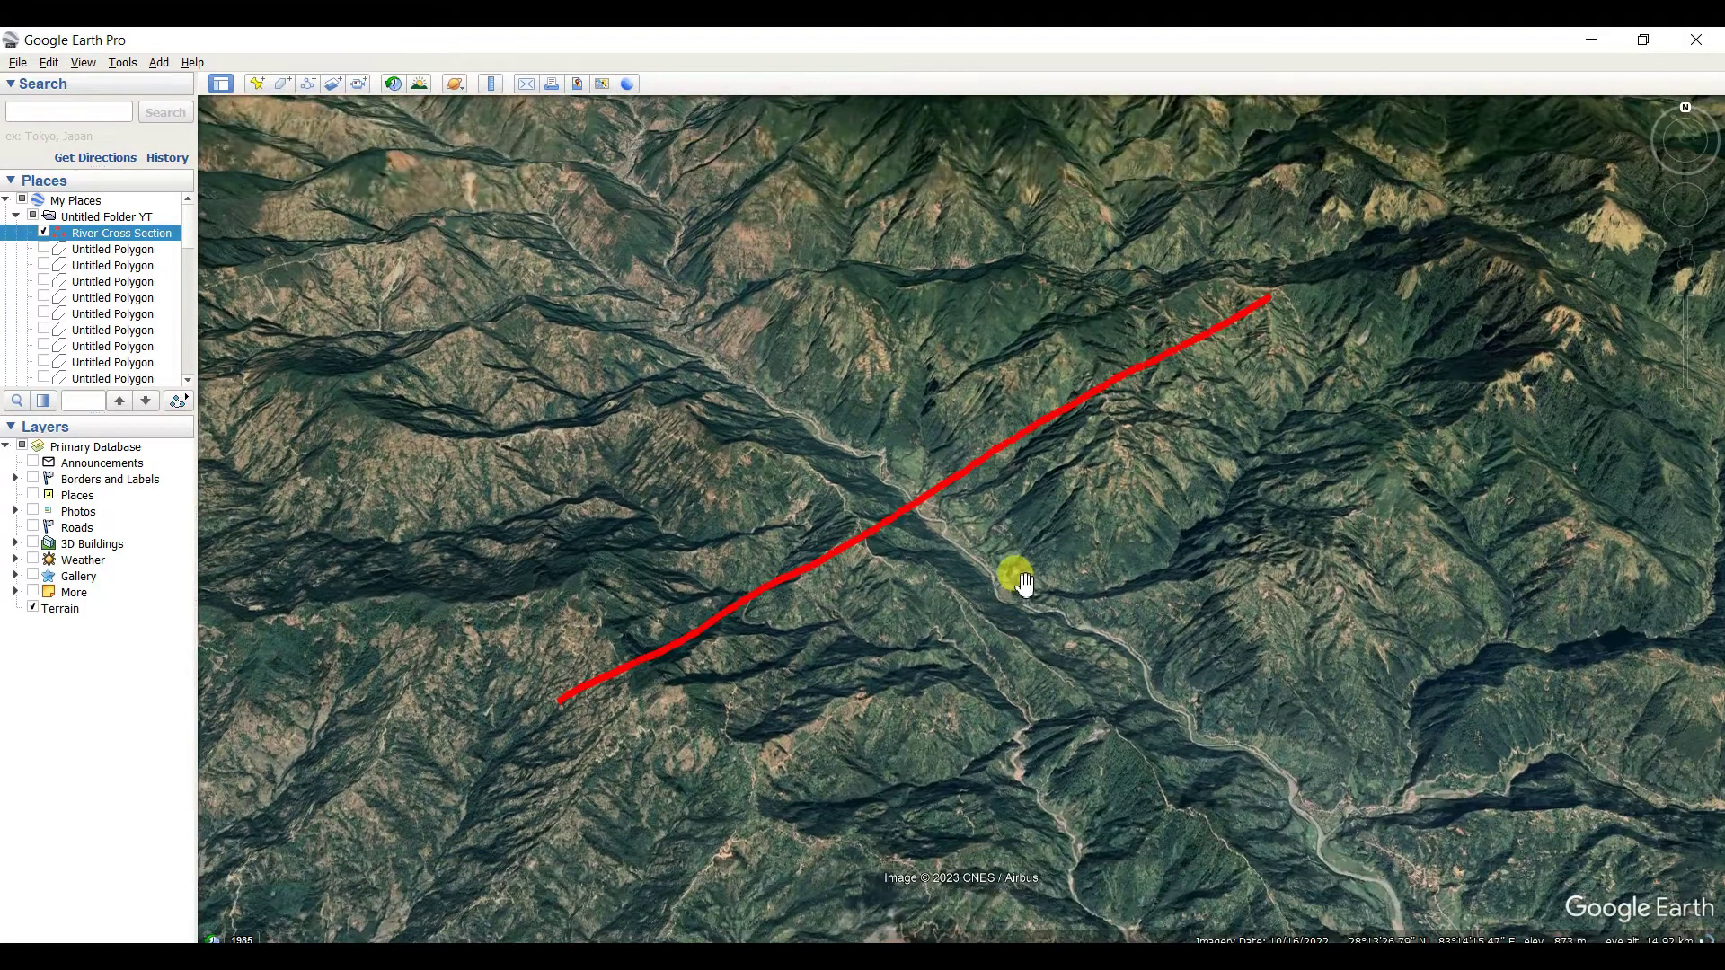
pyautogui.scroll(-5, 1011, 577)
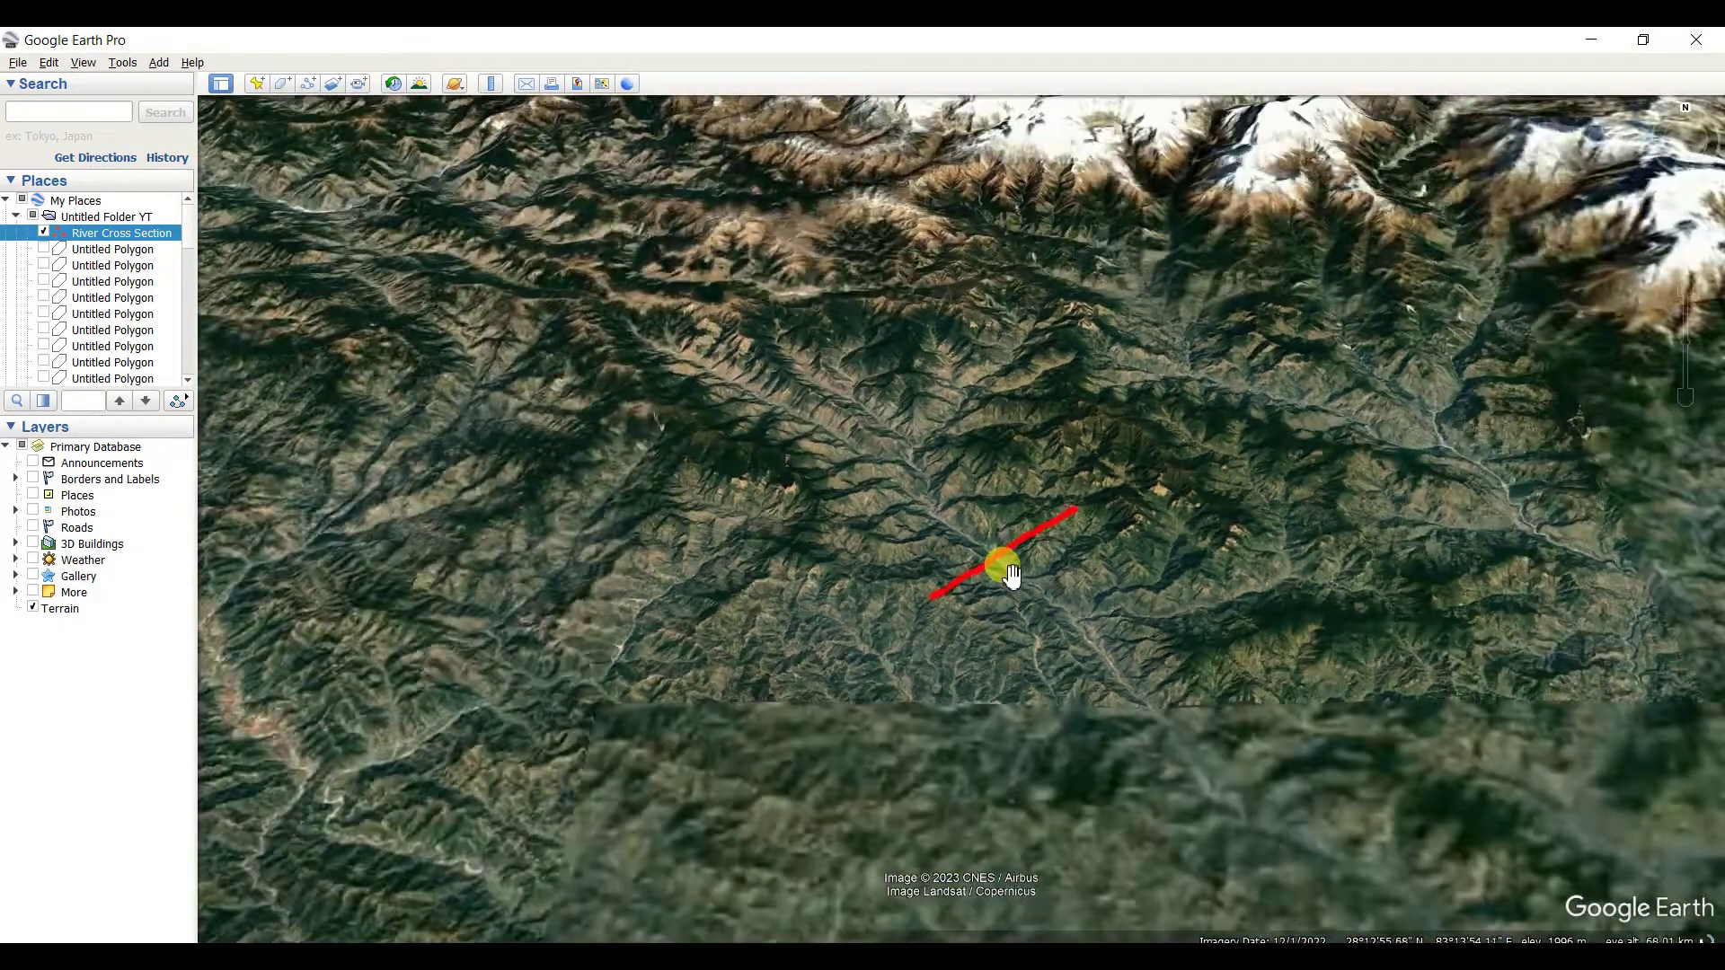
pyautogui.moveTo(1028, 655); pyautogui.dragTo(795, 402)
pyautogui.scroll(-3, 974, 558)
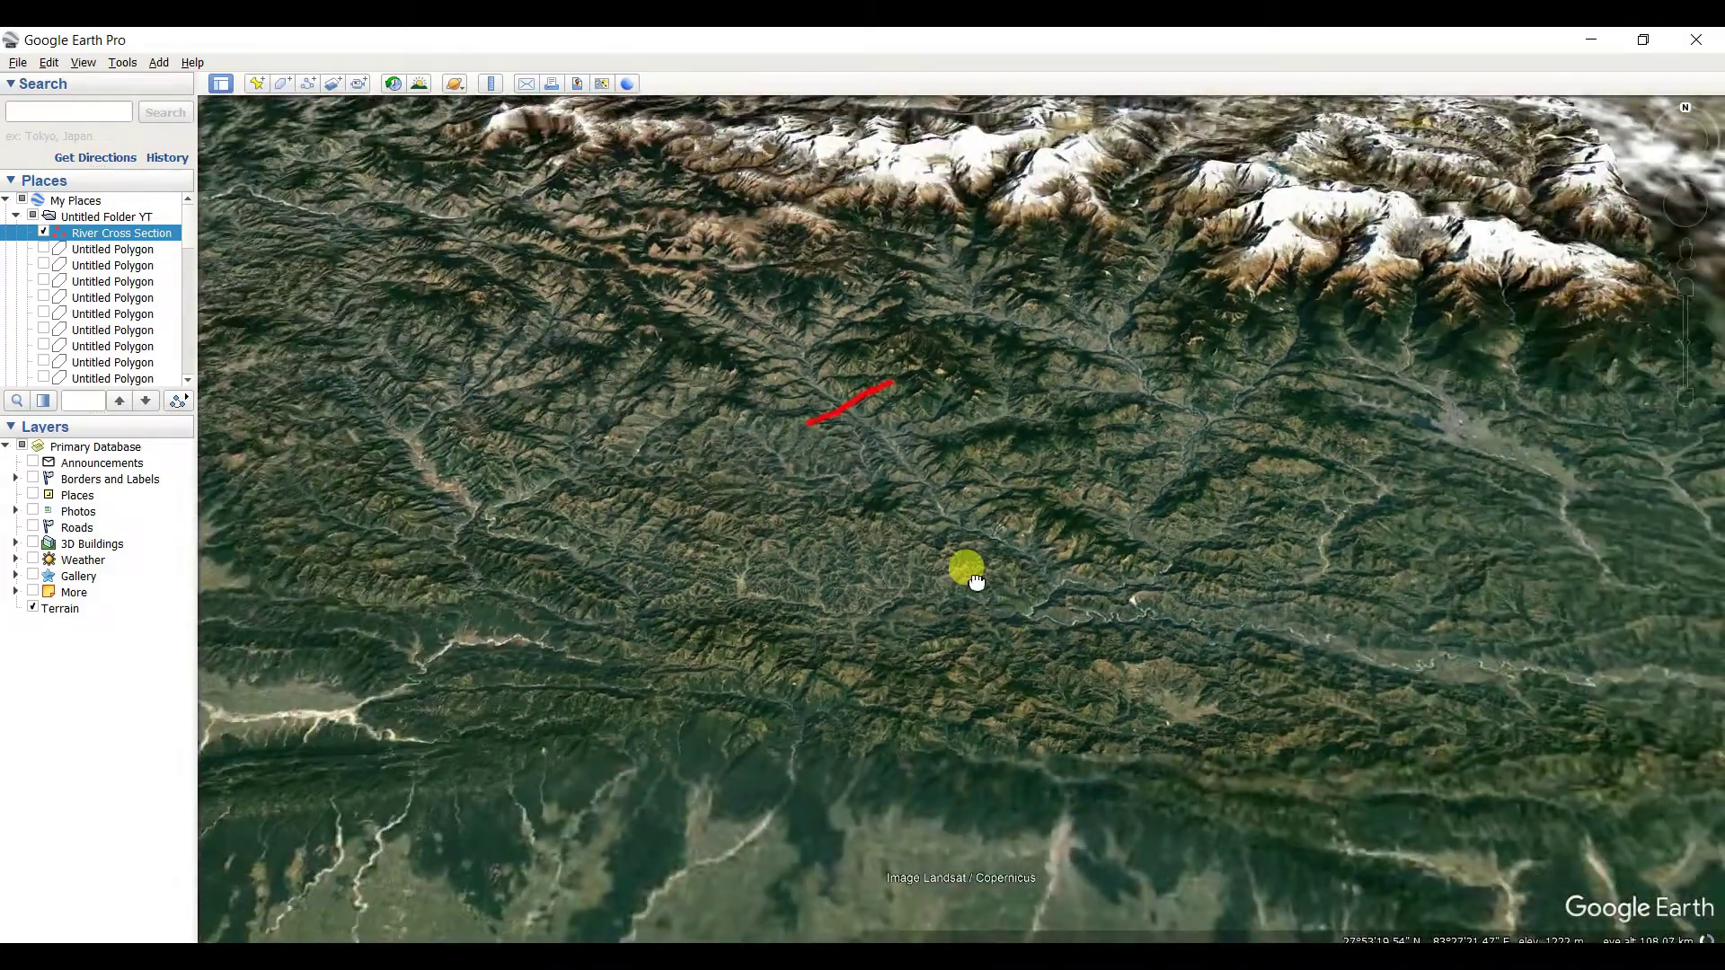
pyautogui.moveTo(966, 569); pyautogui.dragTo(728, 374)
pyautogui.moveTo(1061, 705); pyautogui.dragTo(670, 300)
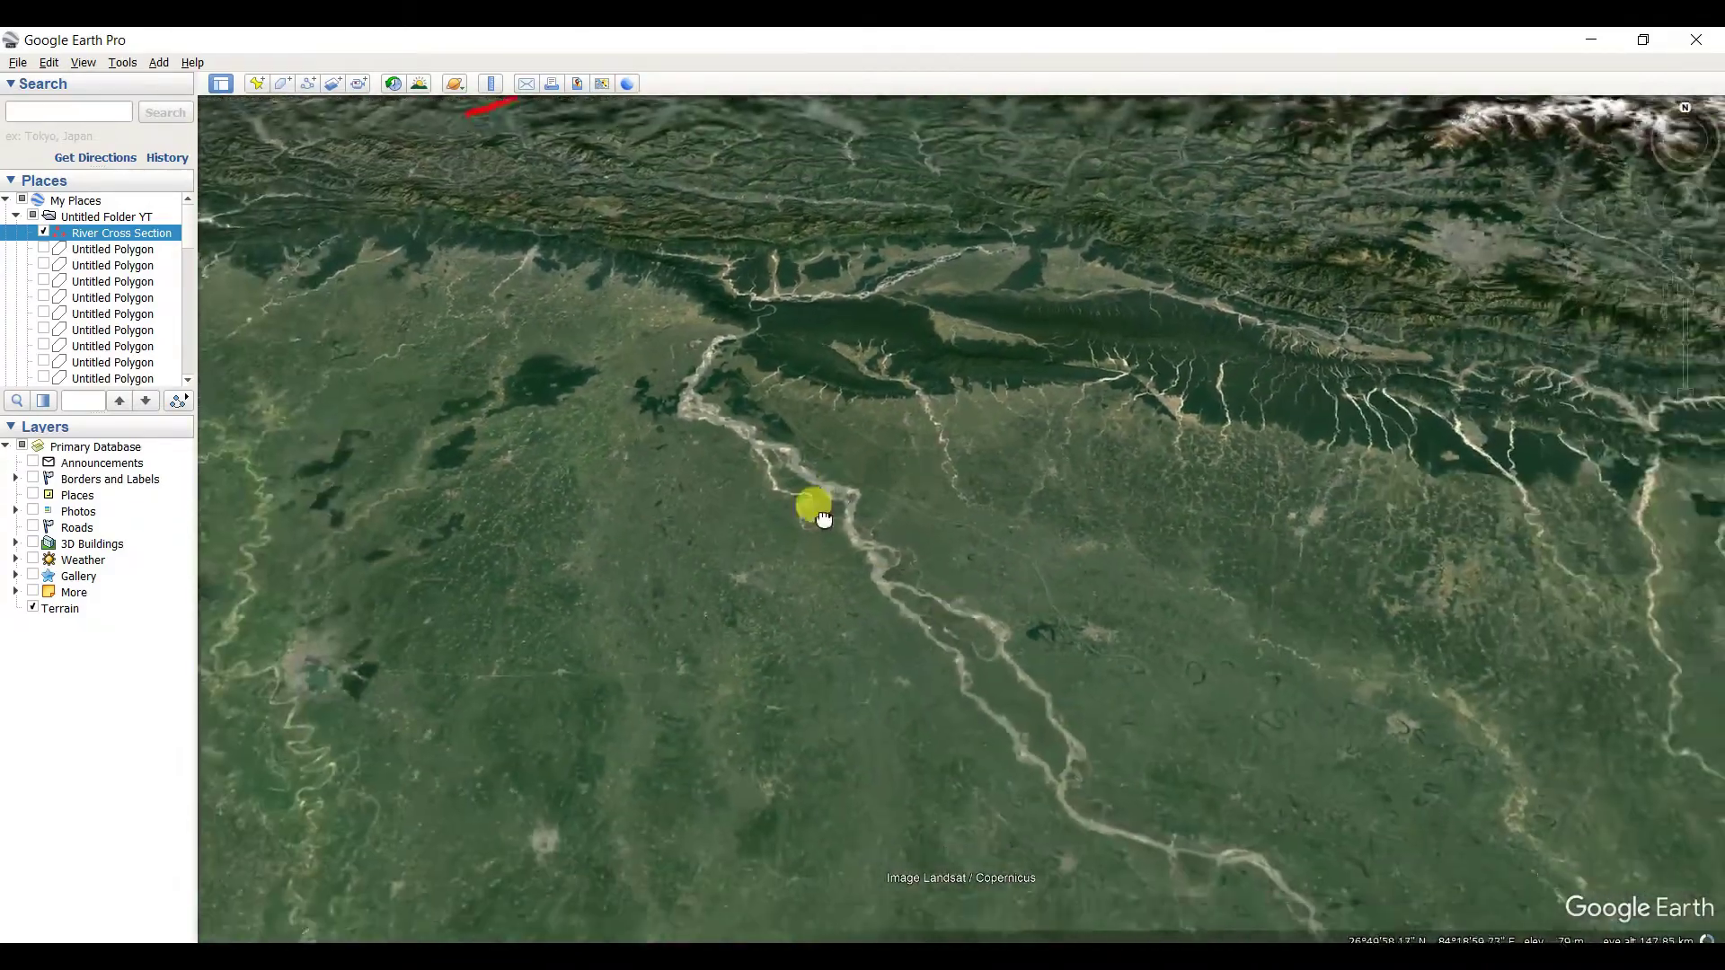
pyautogui.moveTo(823, 519); pyautogui.dragTo(669, 248)
pyautogui.moveTo(768, 602); pyautogui.dragTo(570, 358)
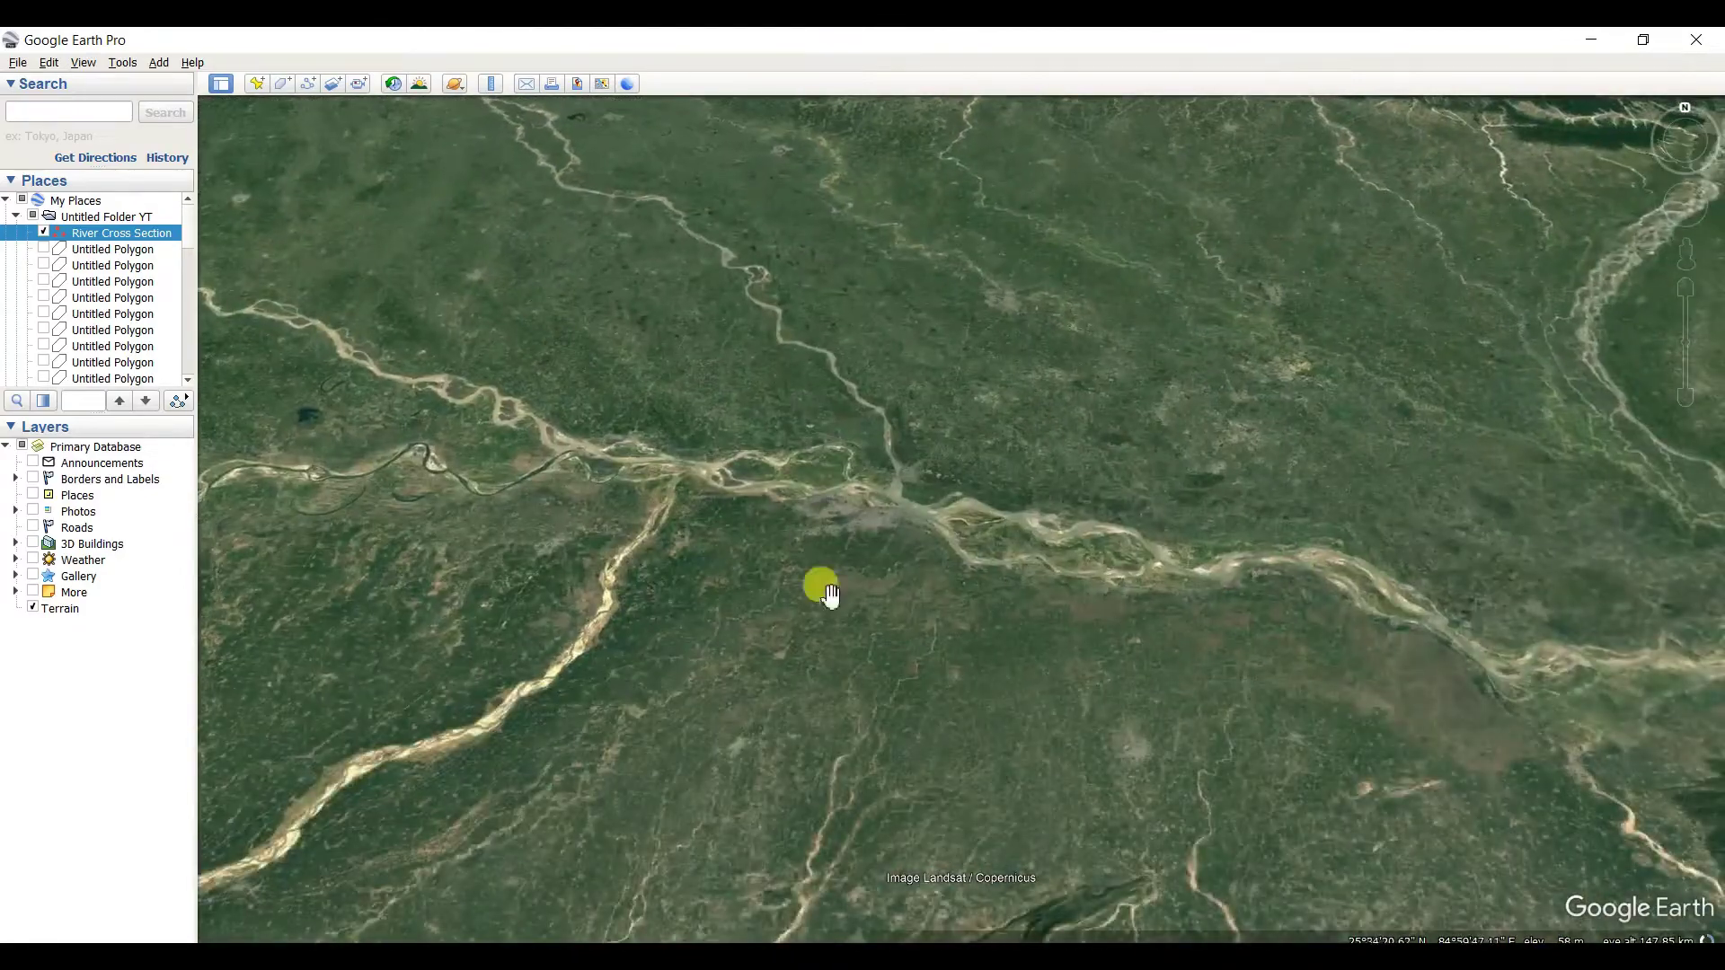
# Step: Zoom in and frame the wide braided river channel
pyautogui.moveTo(827, 596); pyautogui.dragTo(739, 697)
pyautogui.scroll(8, 764, 685)
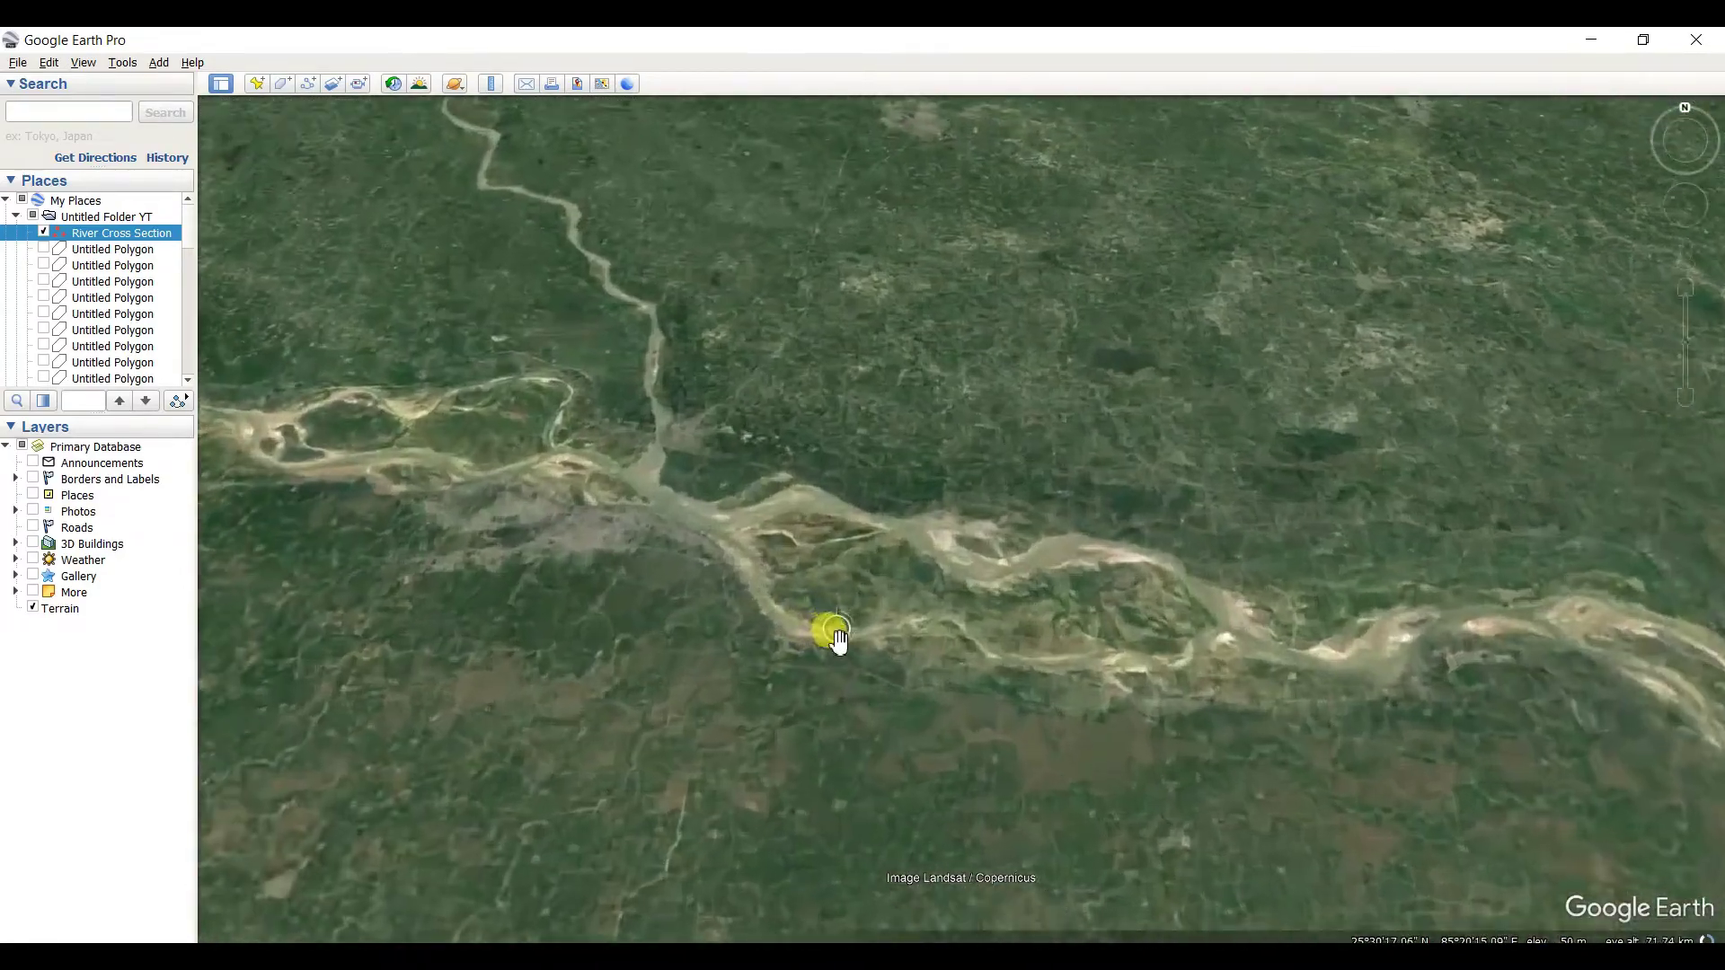
pyautogui.scroll(3, 708, 650)
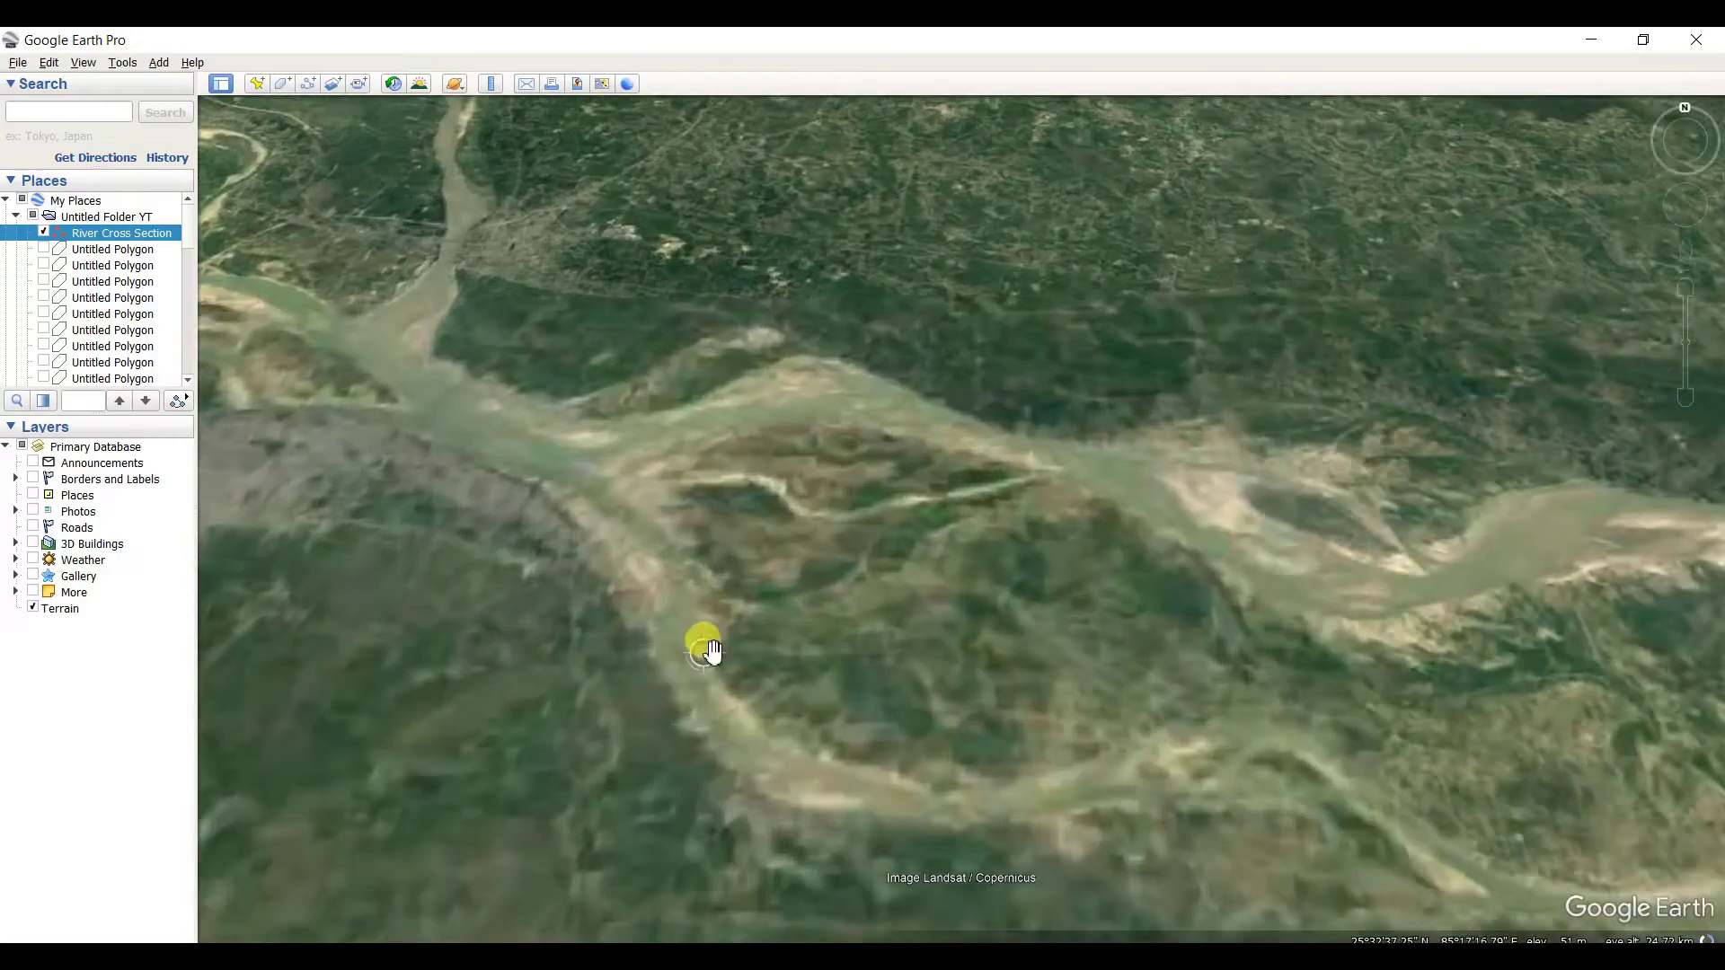
pyautogui.moveTo(705, 647); pyautogui.dragTo(913, 518)
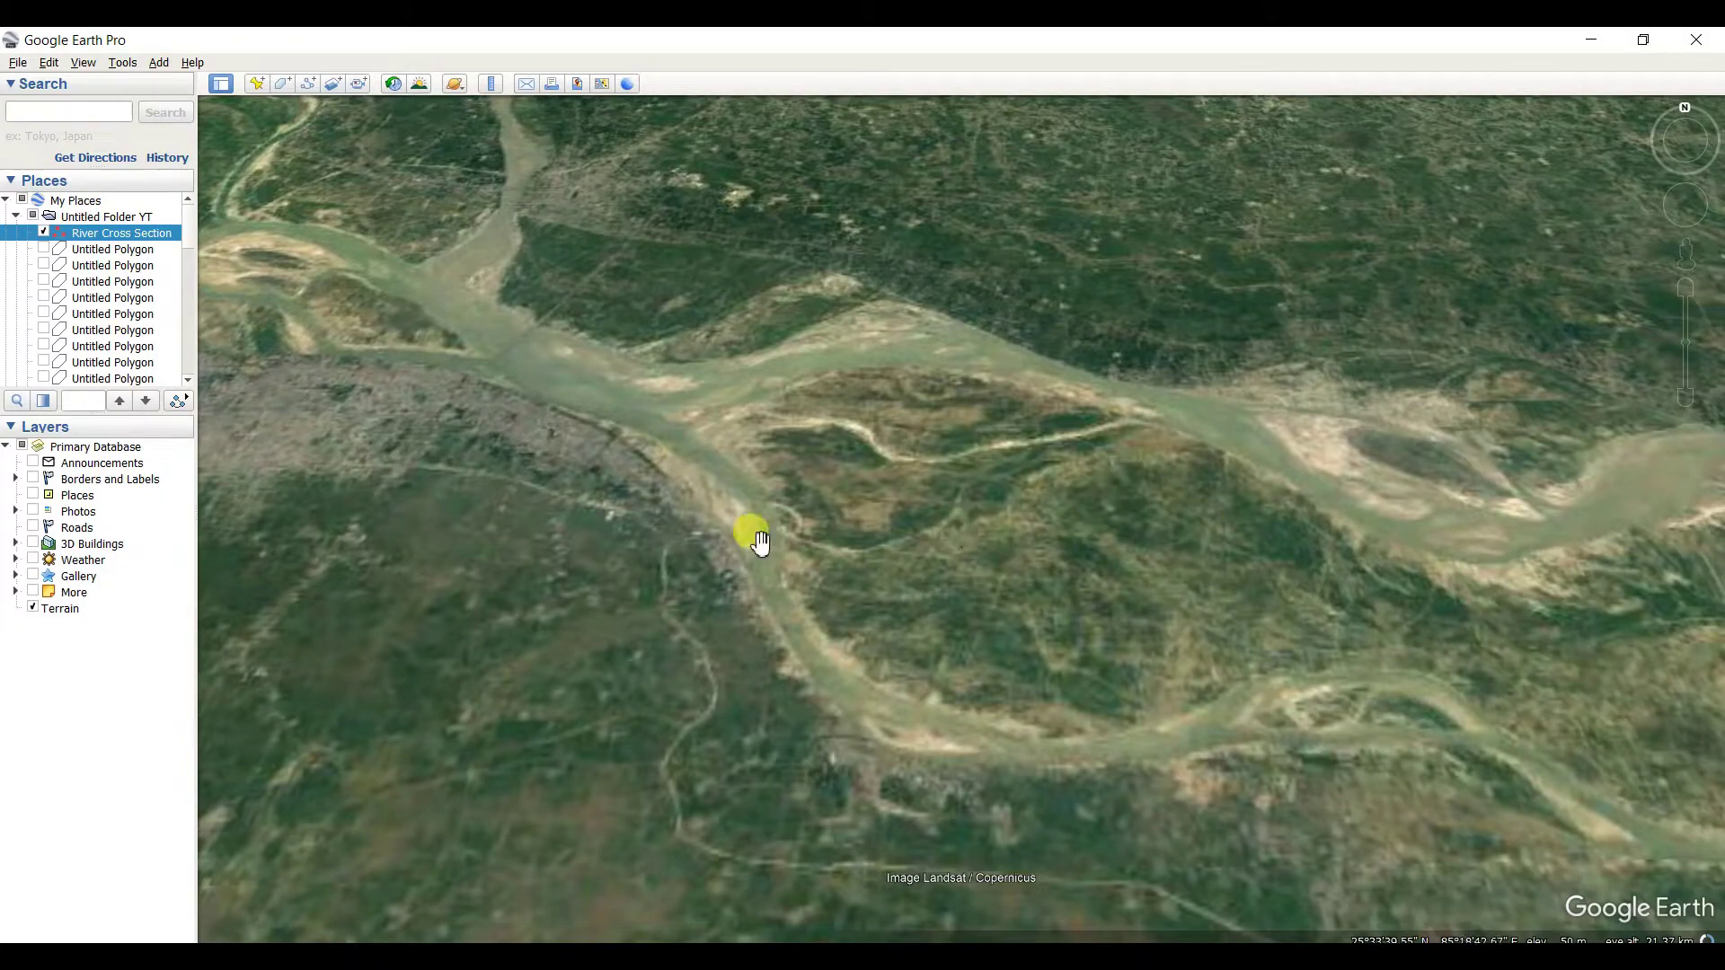
# Step: Draw a red path across the braided river named 'Ganges river cross profile' and save it
pyautogui.click(309, 87)
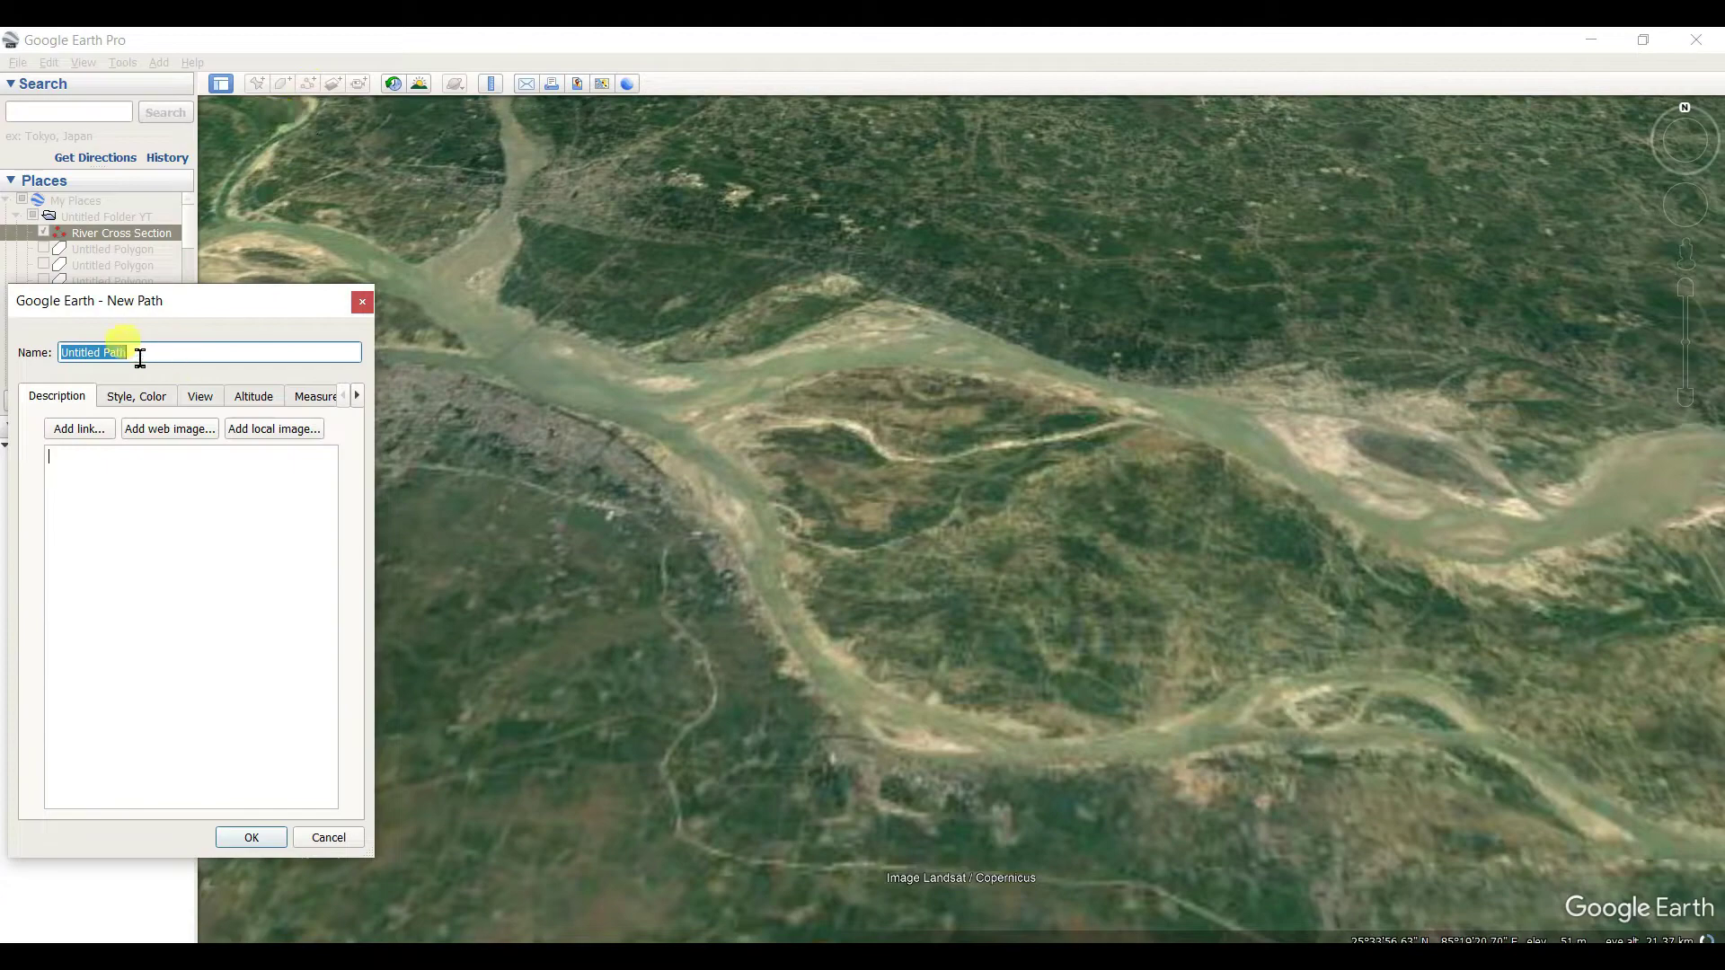
pyautogui.write('G')
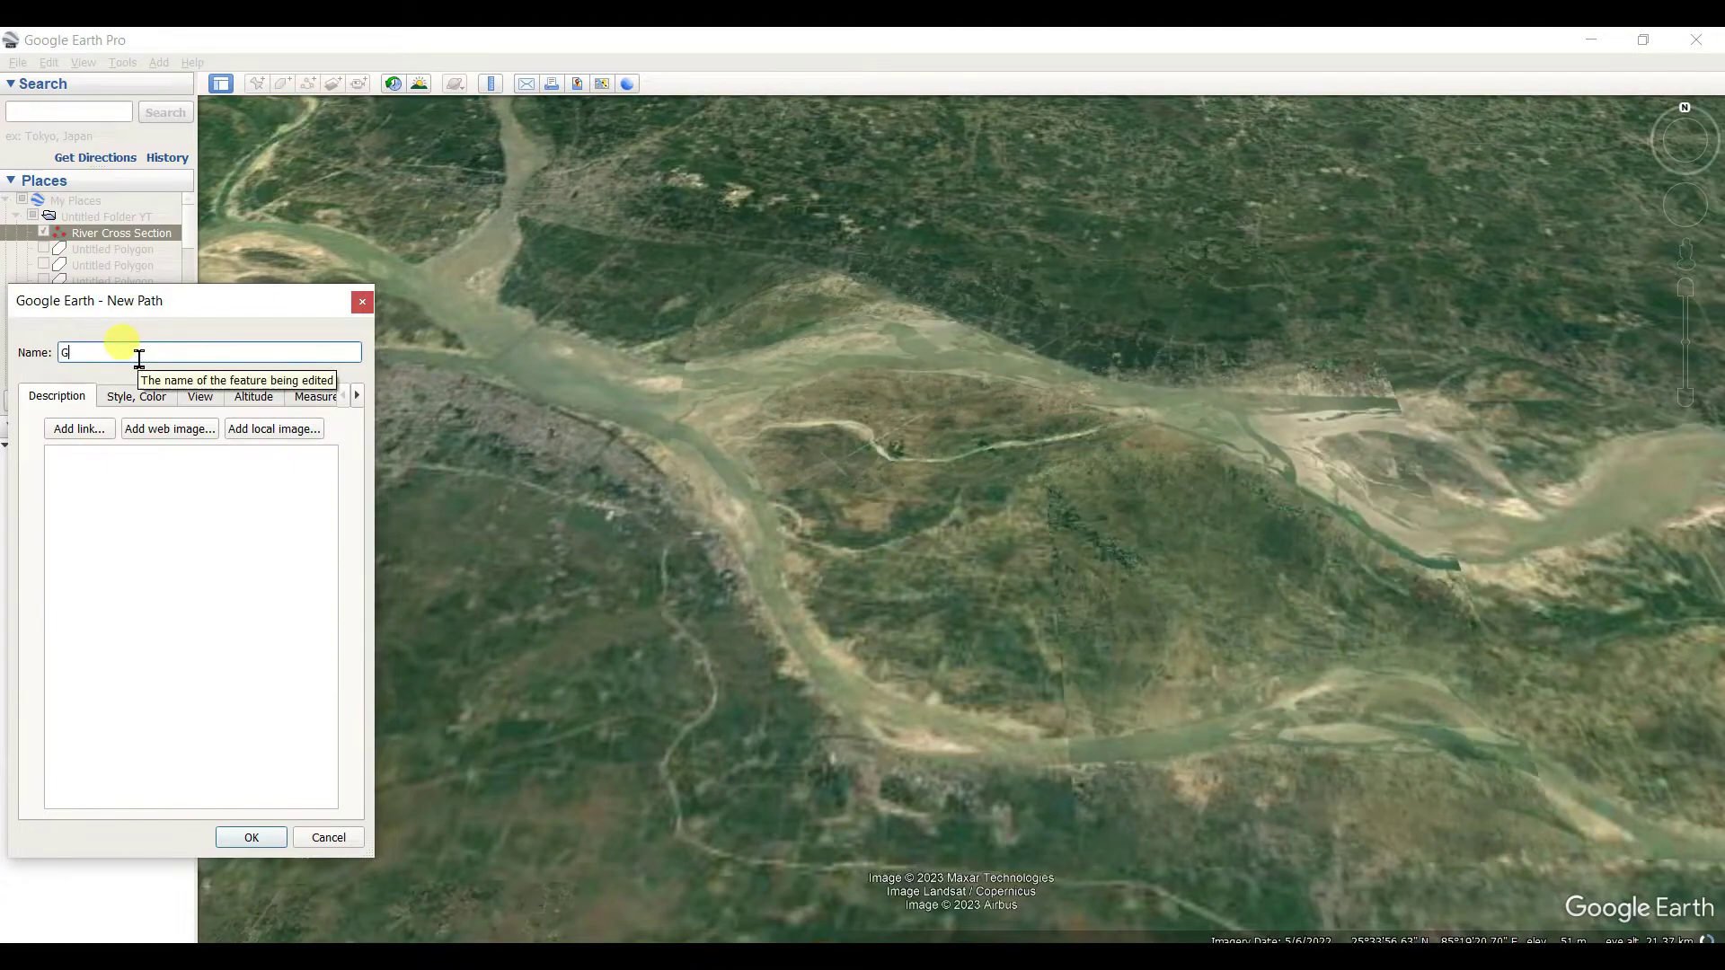
pyautogui.write('anges ')
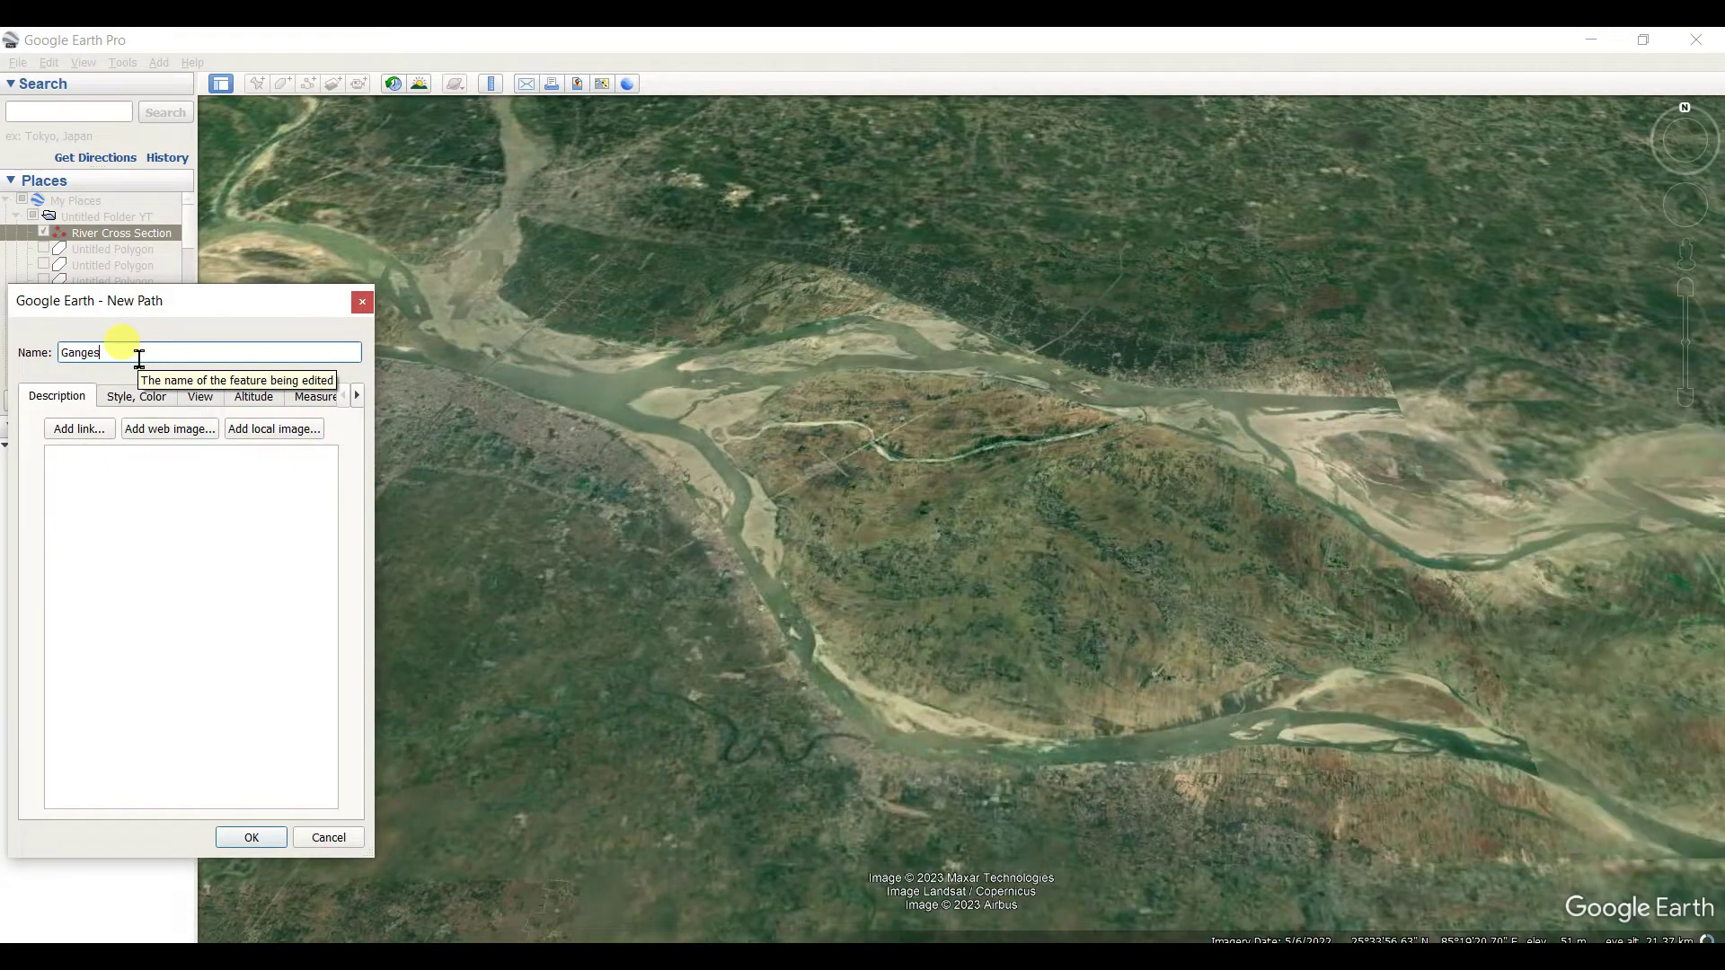
pyautogui.write('rive')
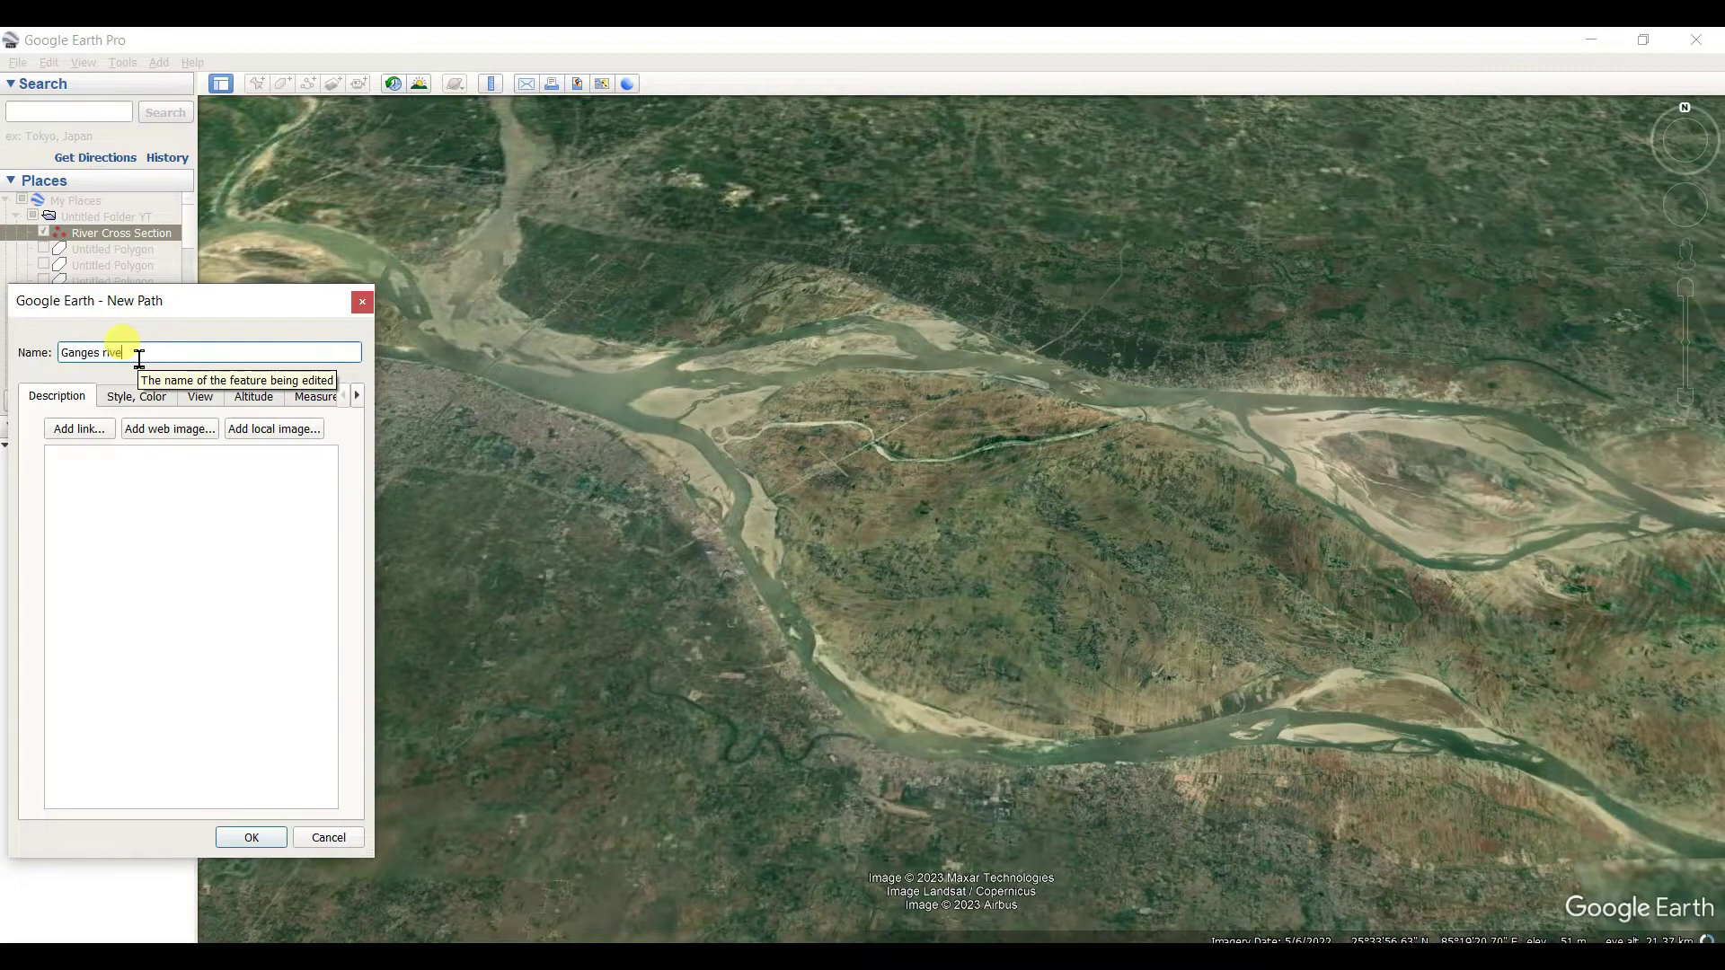
pyautogui.write('r cross pr')
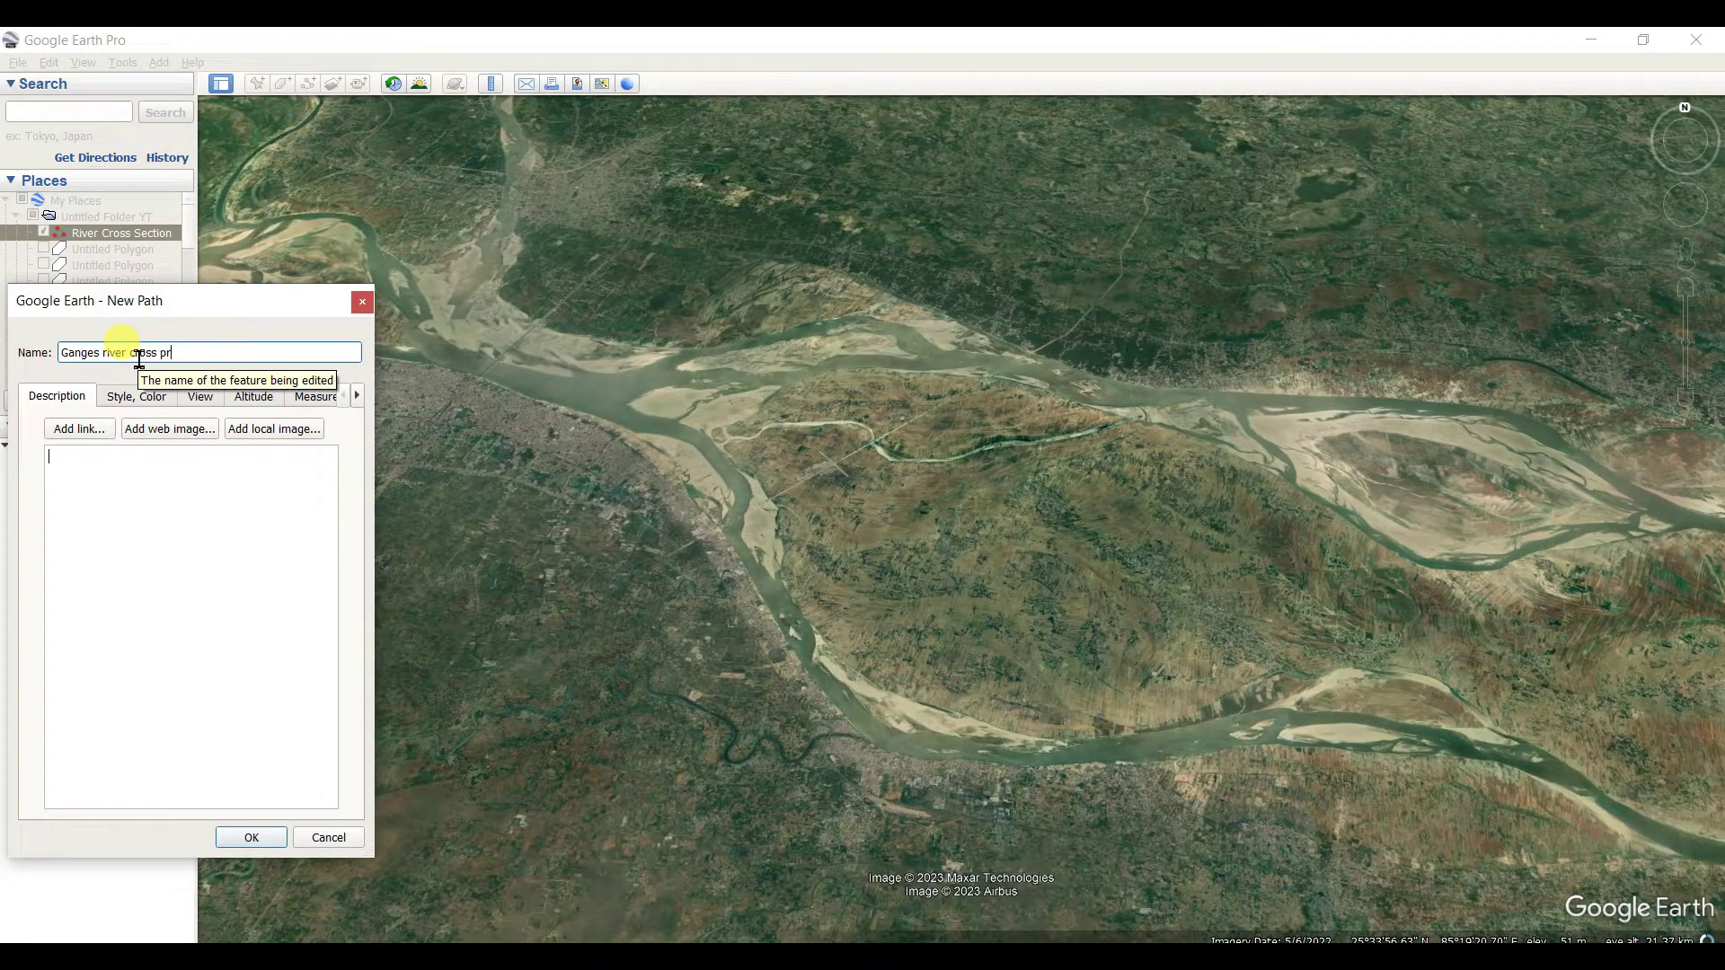
pyautogui.write('ofile')
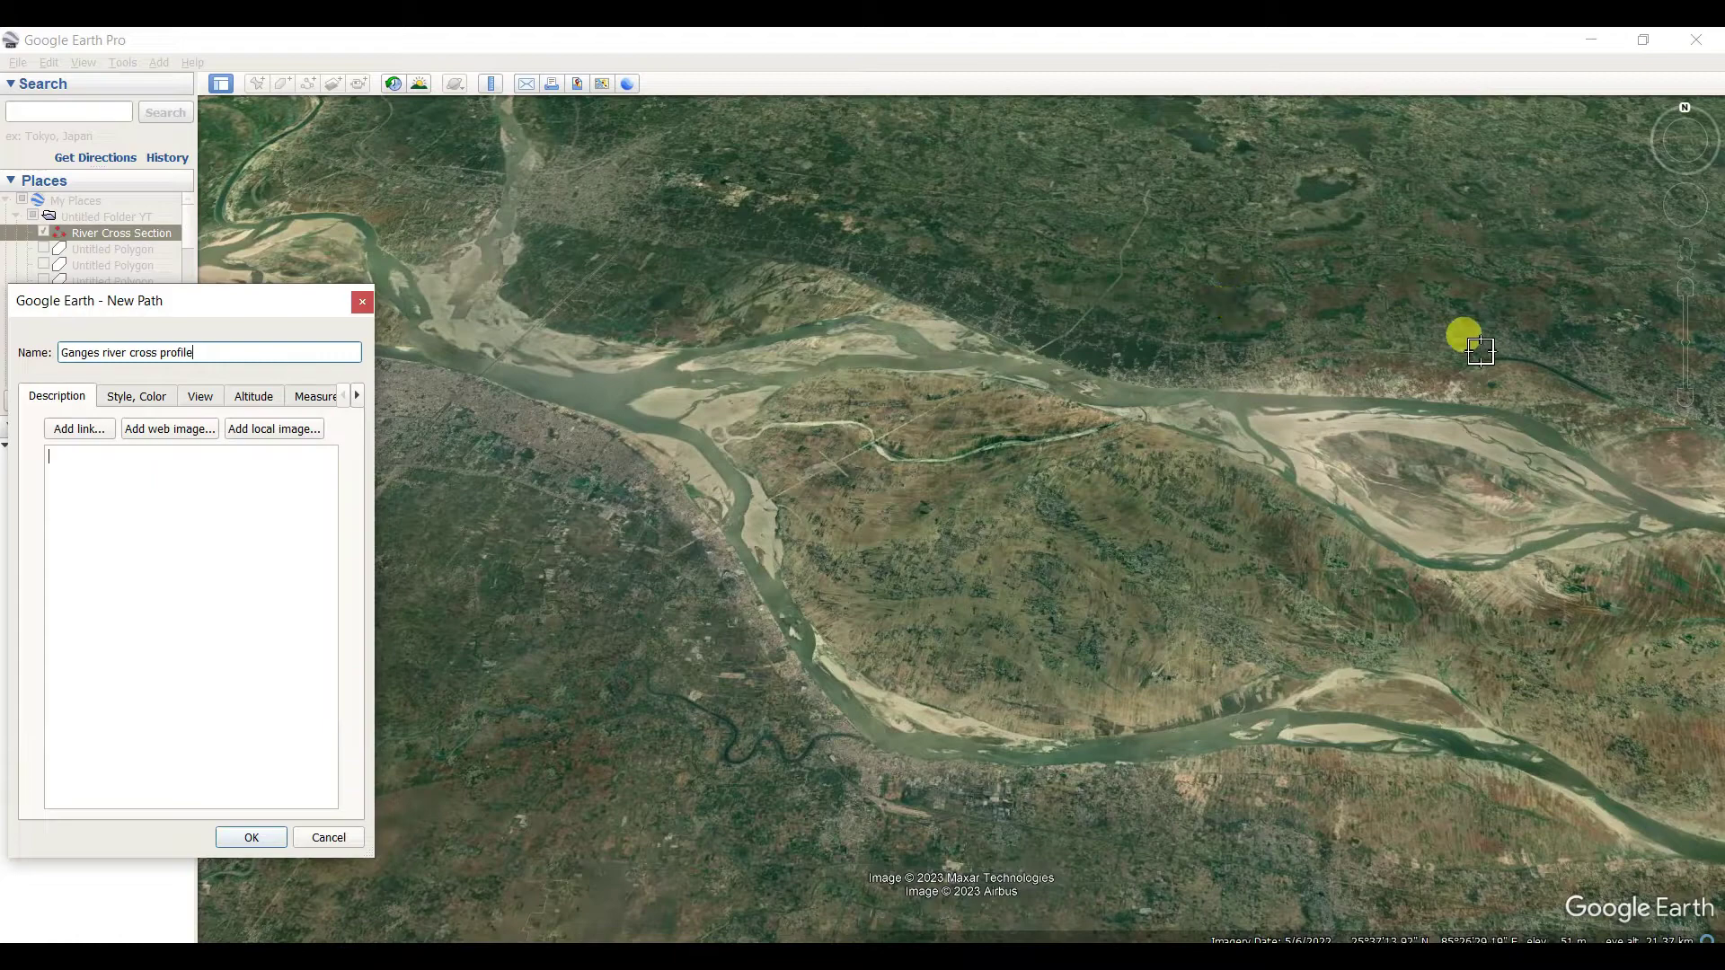
pyautogui.click(1530, 321)
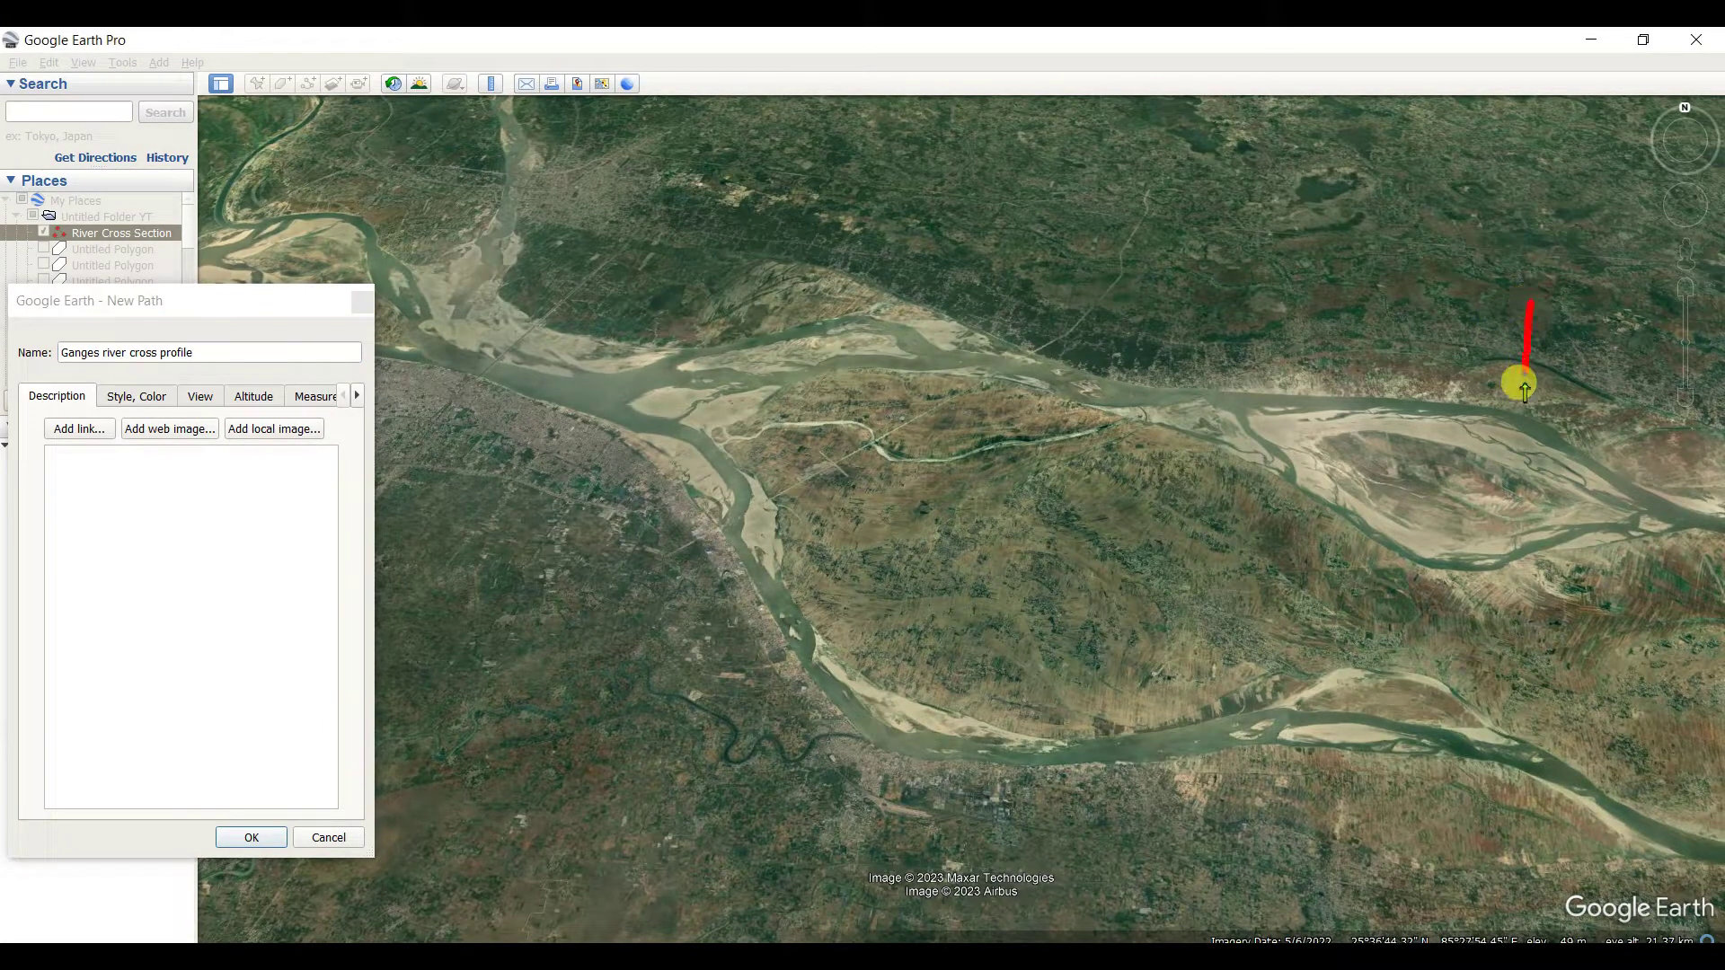
pyautogui.moveTo(1508, 485); pyautogui.dragTo(1489, 649)
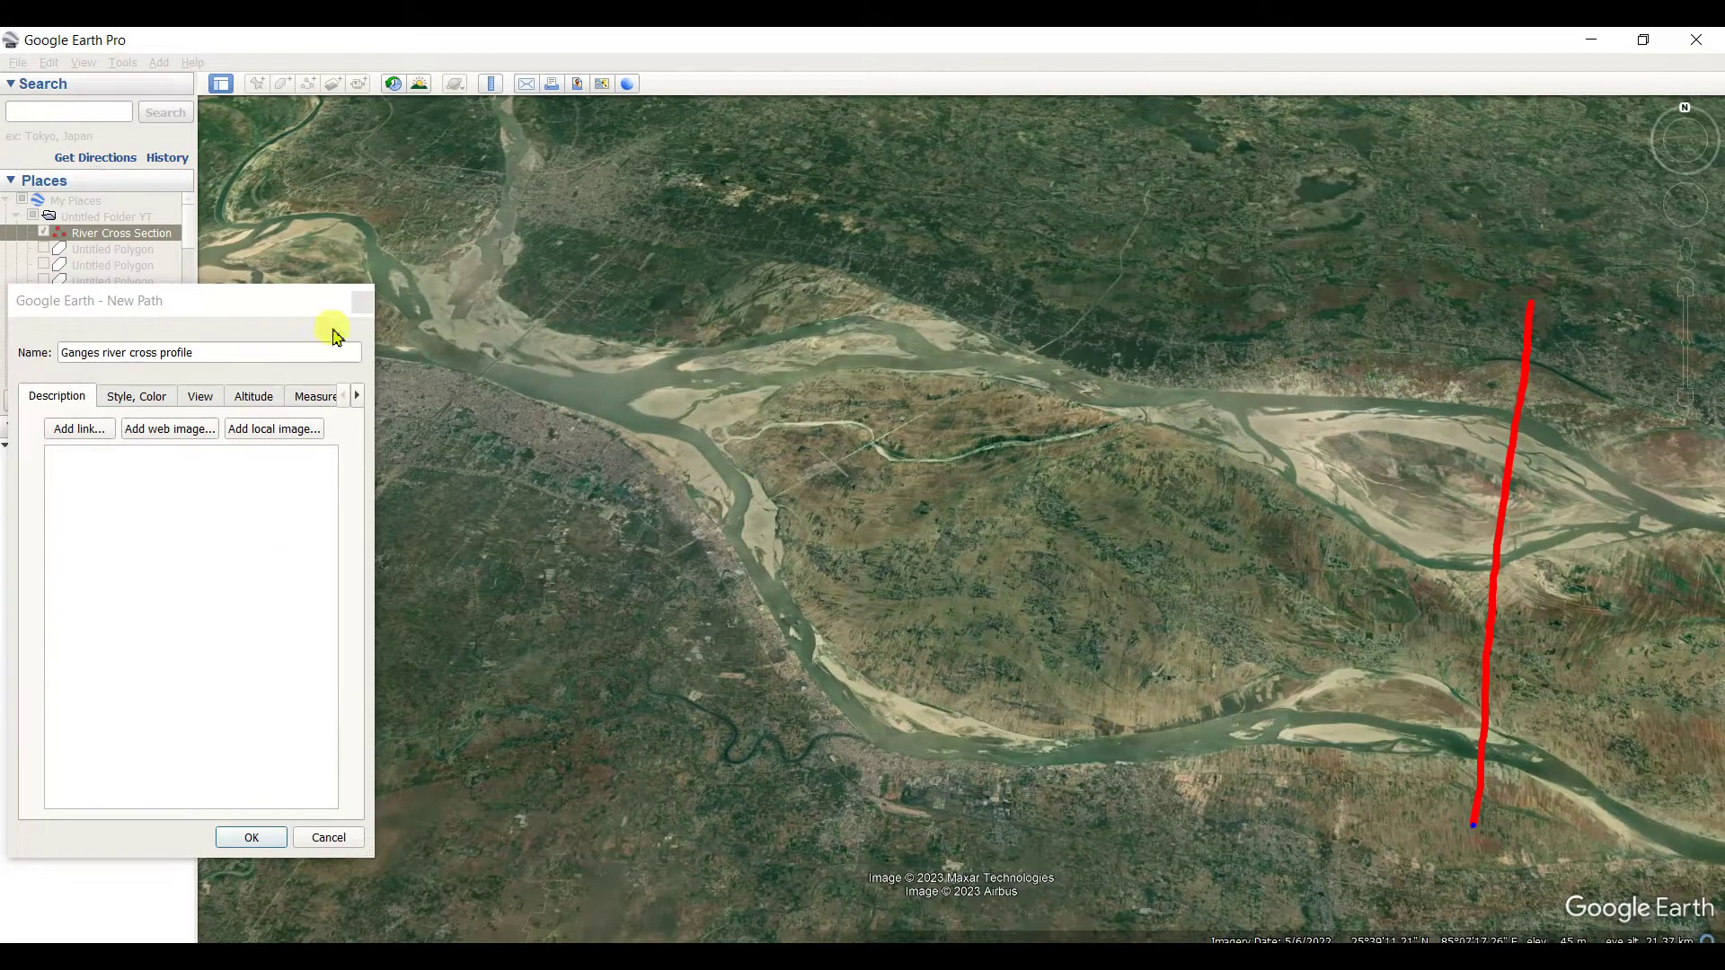
pyautogui.click(250, 838)
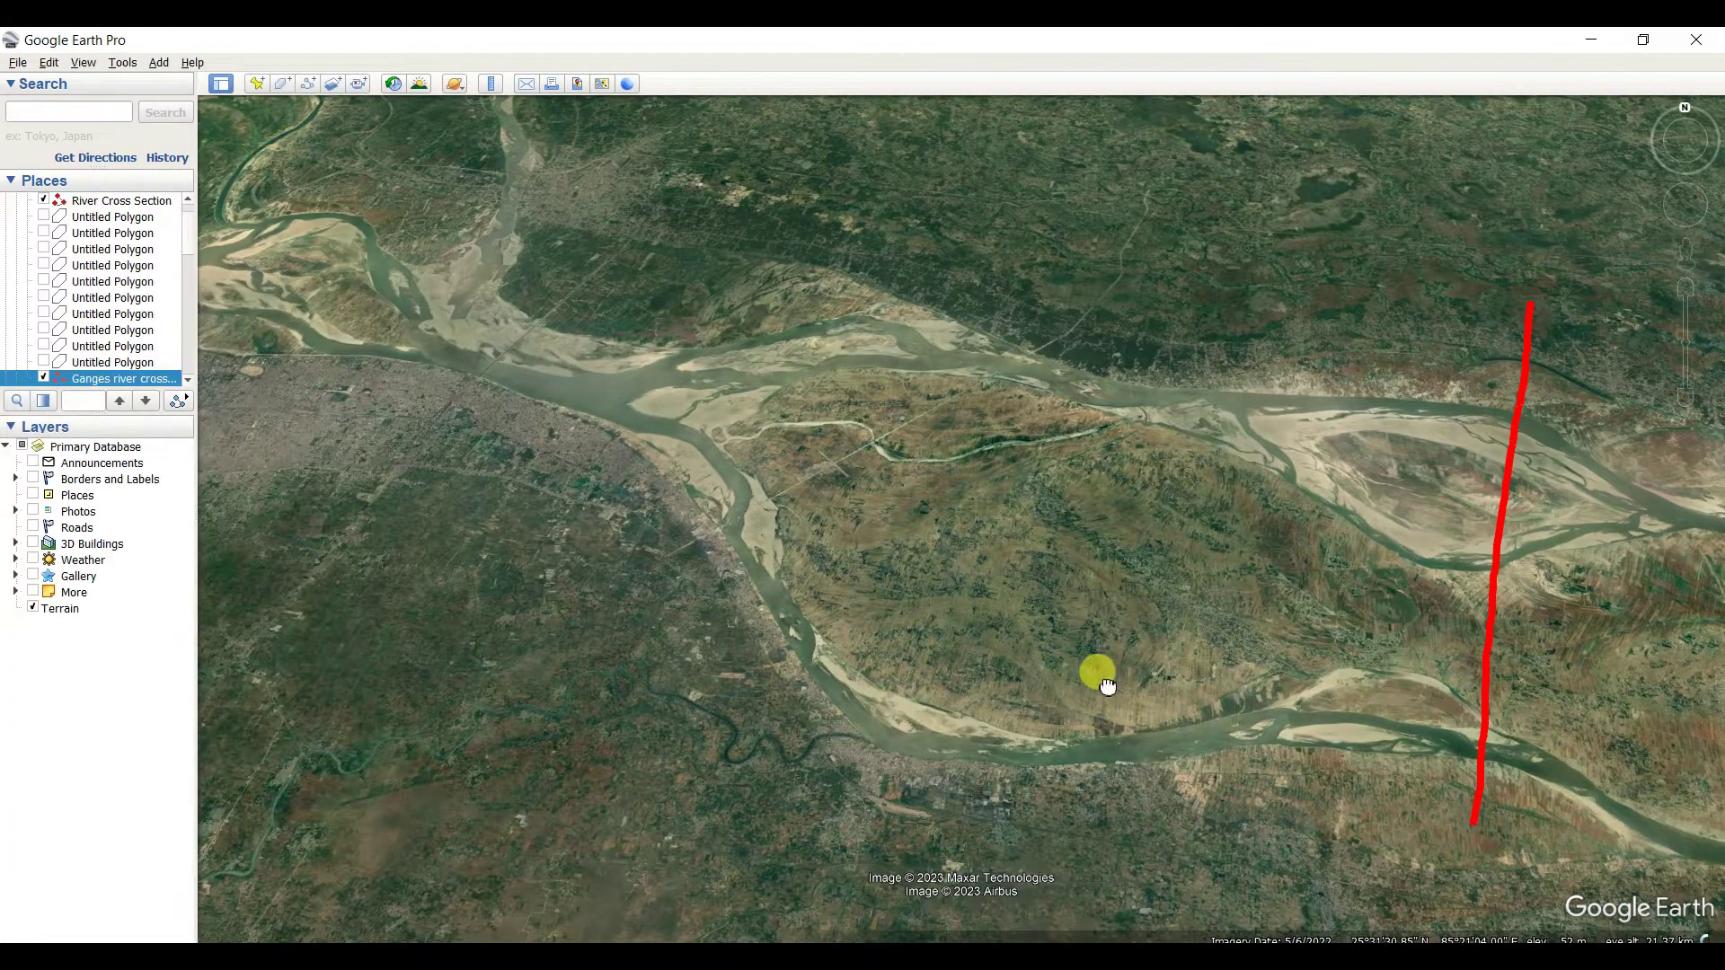
# Step: Centre the path and show its 17.0 km elevation profile, ranging 39–50 m, averaging 46 m
pyautogui.moveTo(1106, 685); pyautogui.dragTo(482, 497)
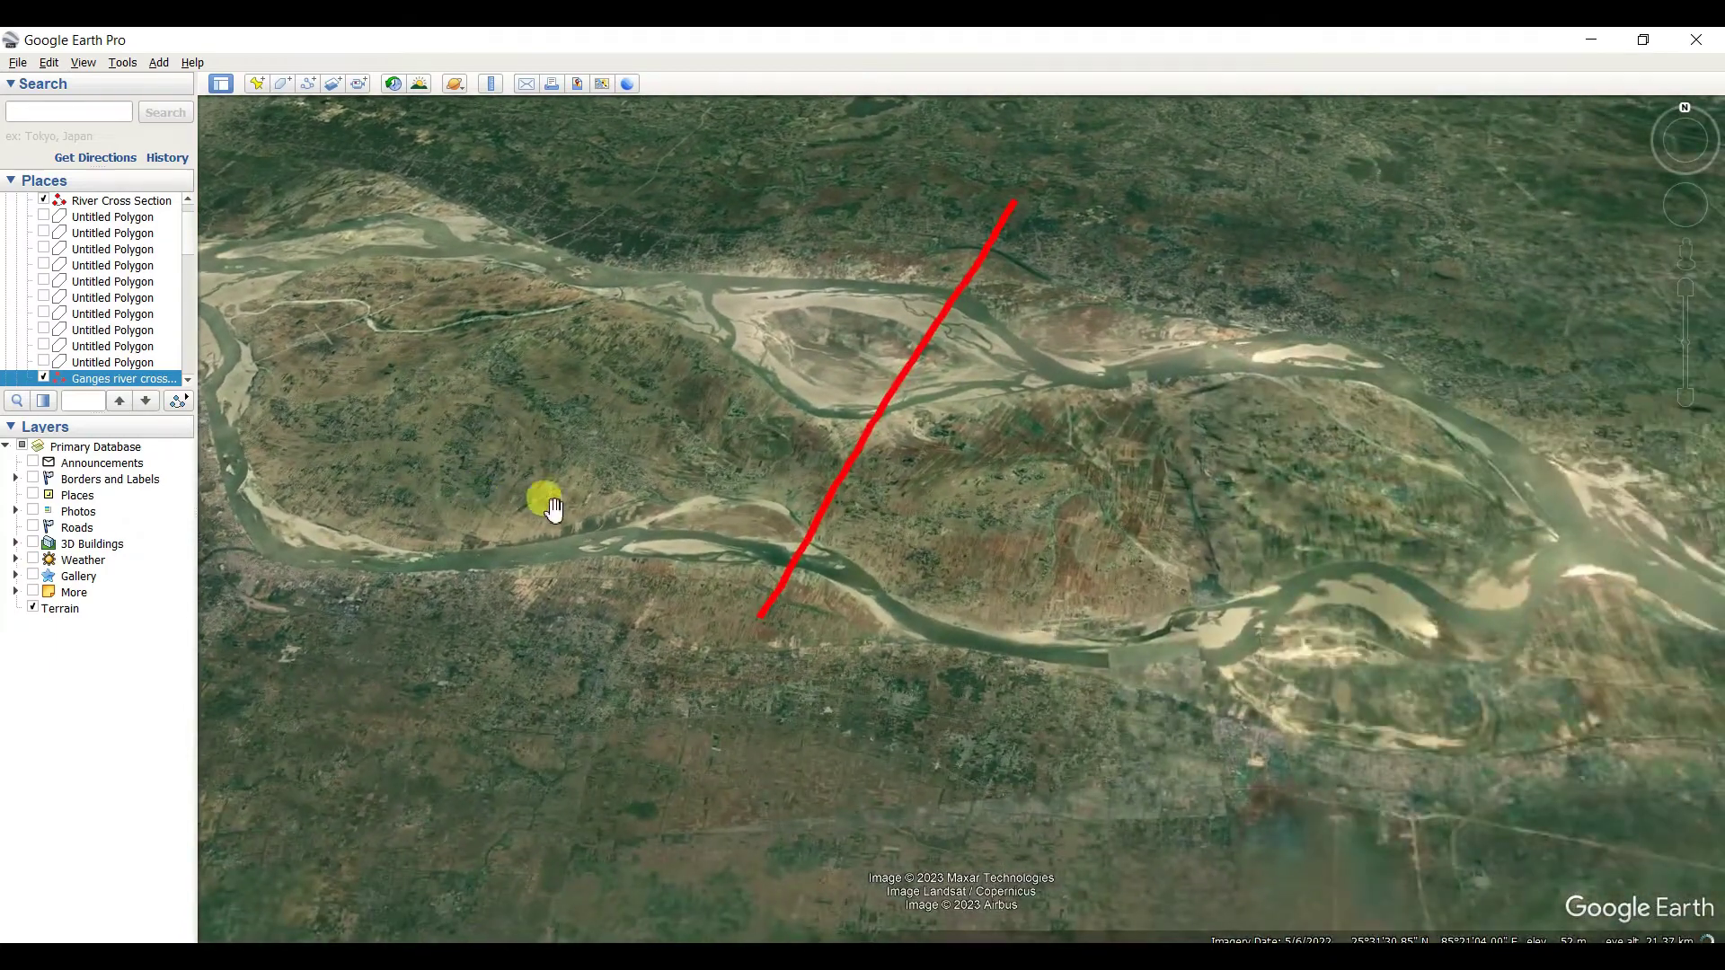
pyautogui.rightClick(108, 378)
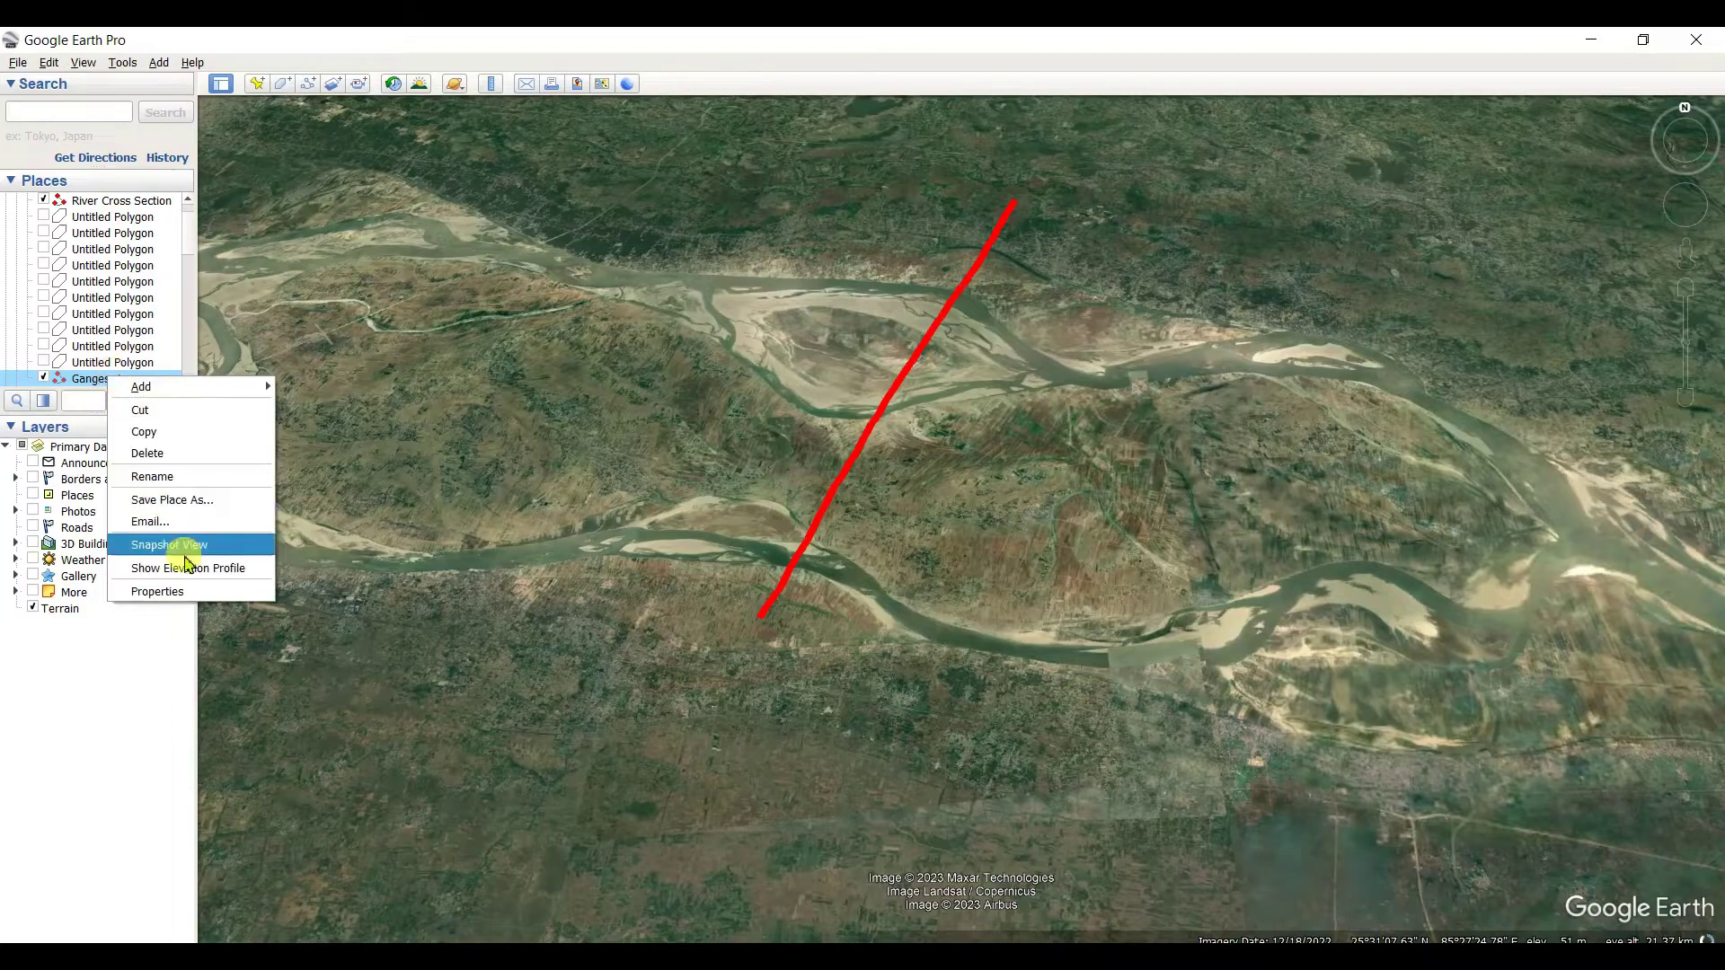
pyautogui.click(191, 568)
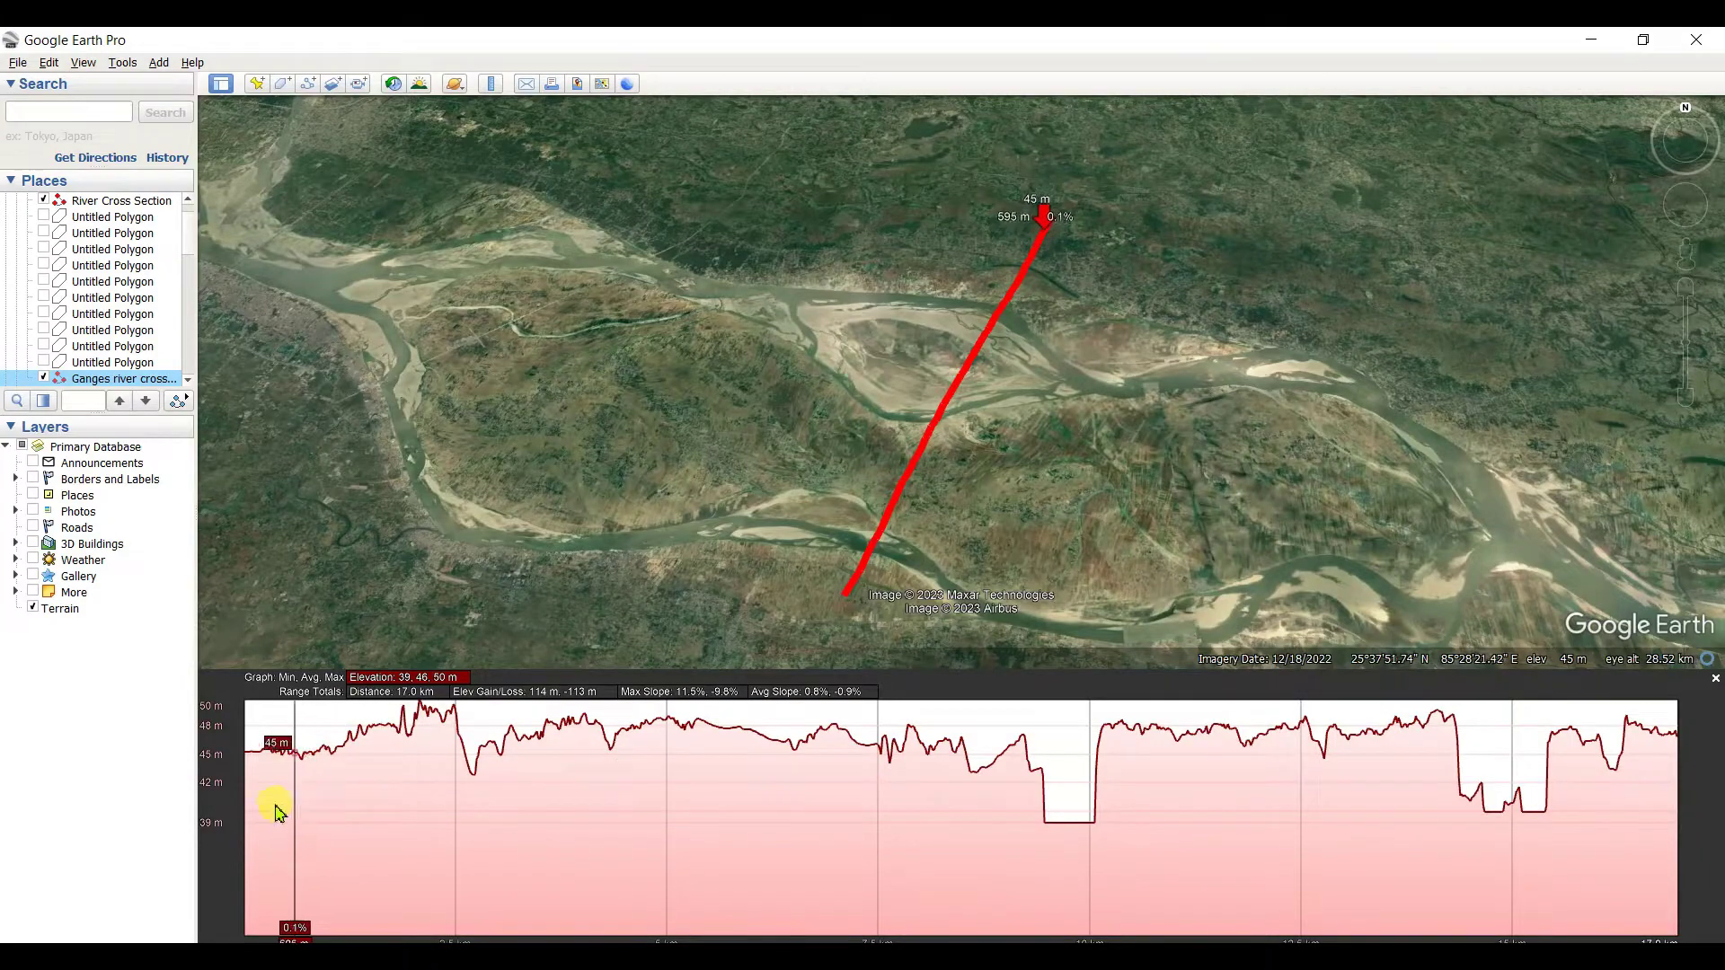
pyautogui.moveTo(644, 804); pyautogui.dragTo(675, 803)
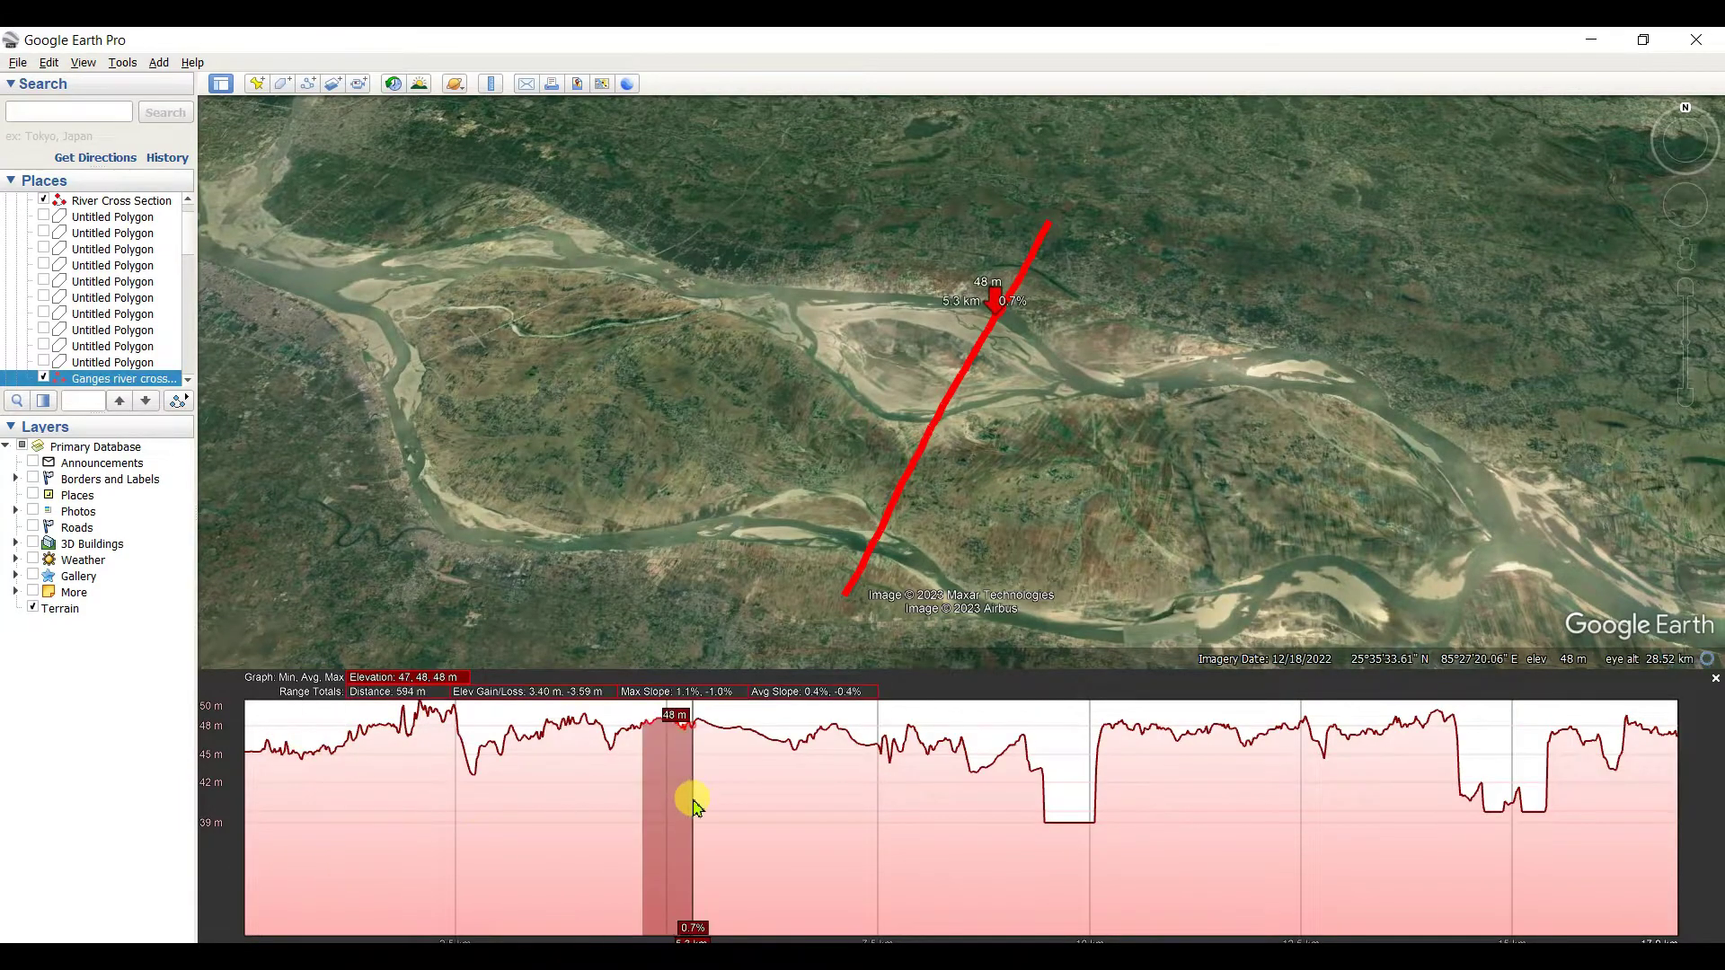
pyautogui.click(716, 716)
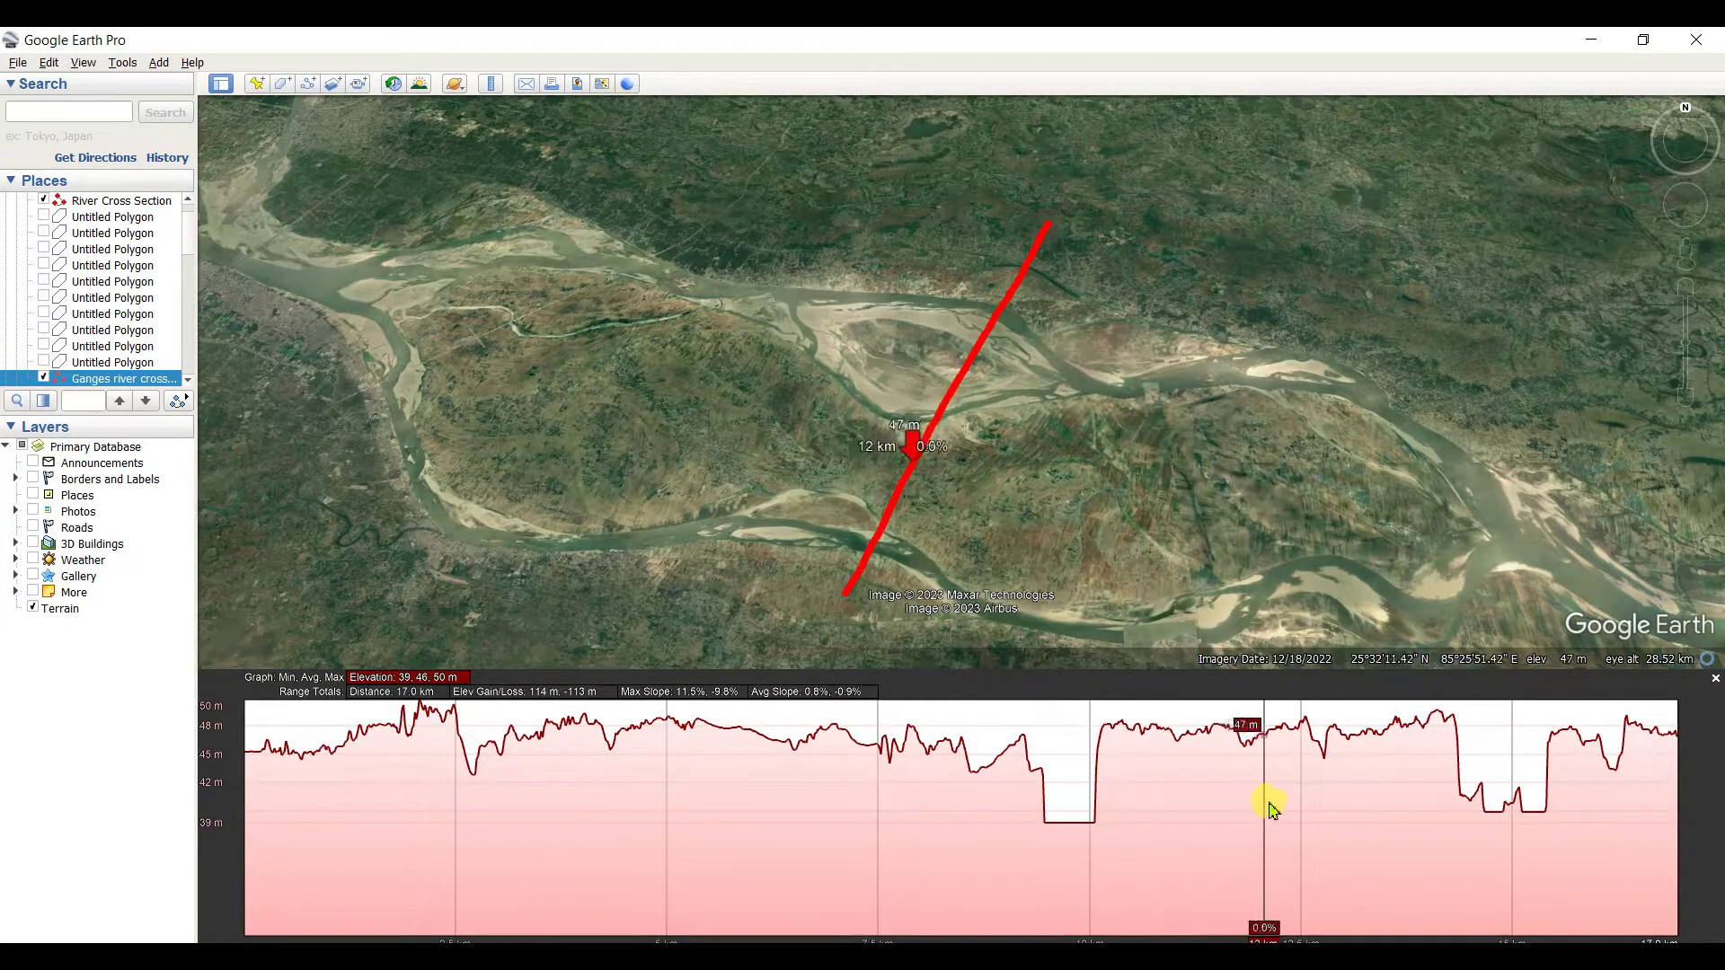
pyautogui.moveTo(1298, 804); pyautogui.dragTo(1534, 827)
pyautogui.moveTo(1580, 837); pyautogui.dragTo(1673, 843)
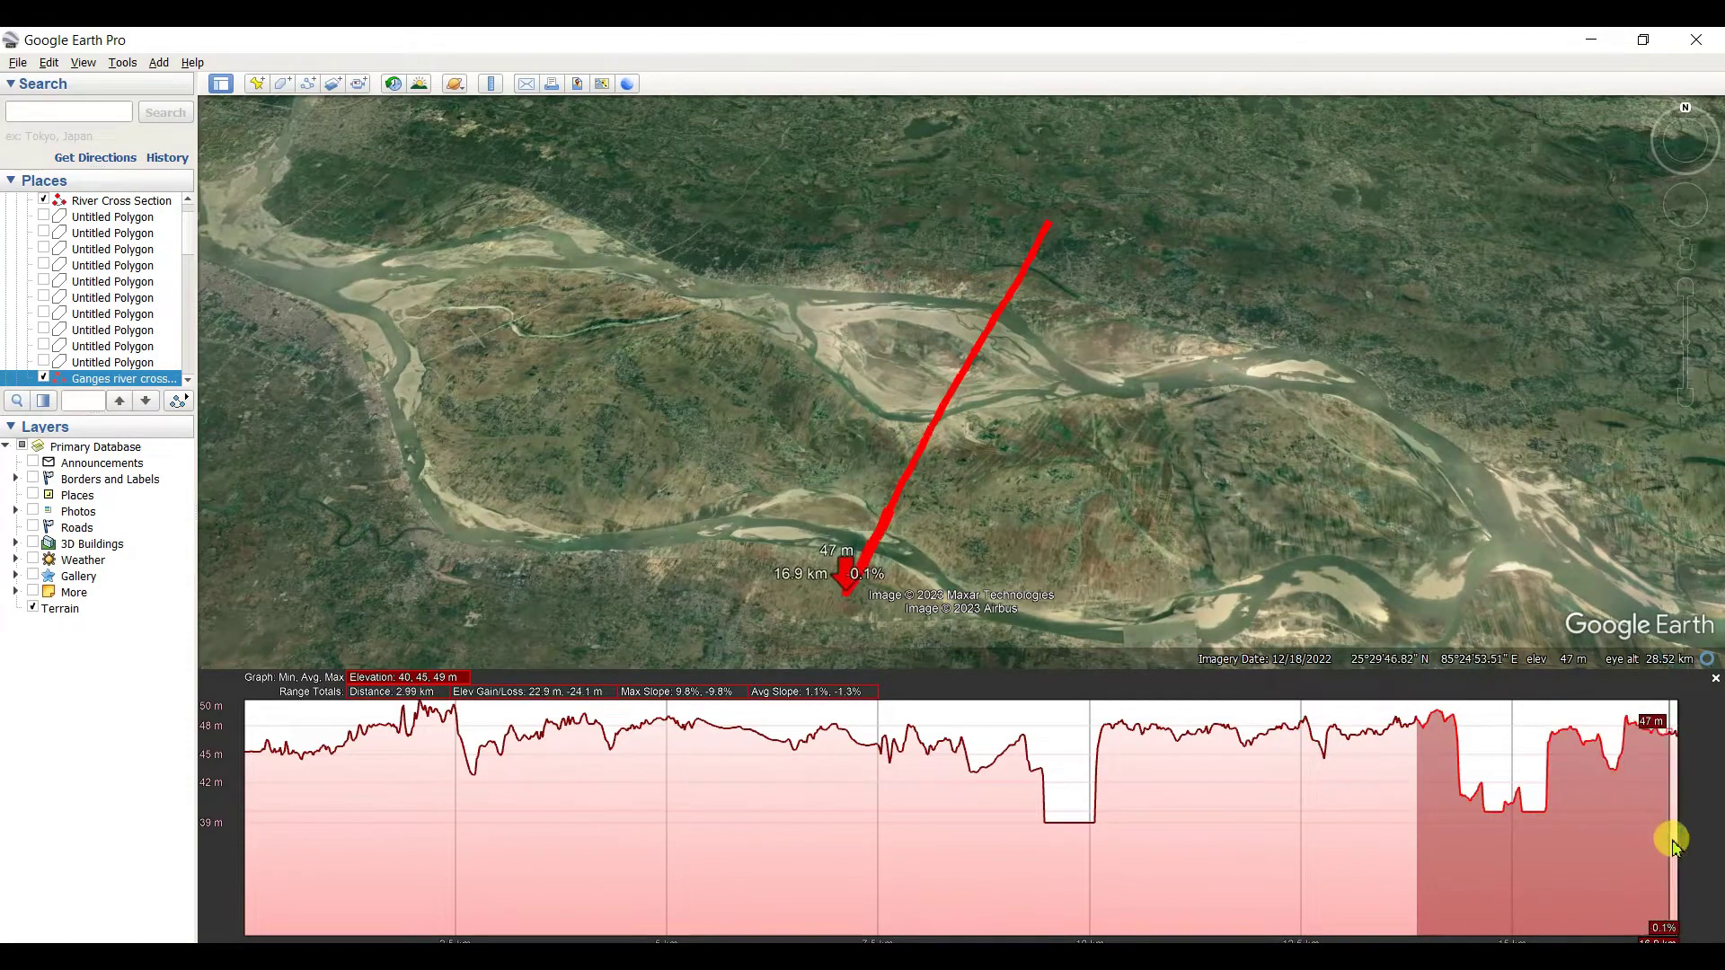
pyautogui.moveTo(1430, 840); pyautogui.dragTo(428, 828)
pyautogui.click(429, 828)
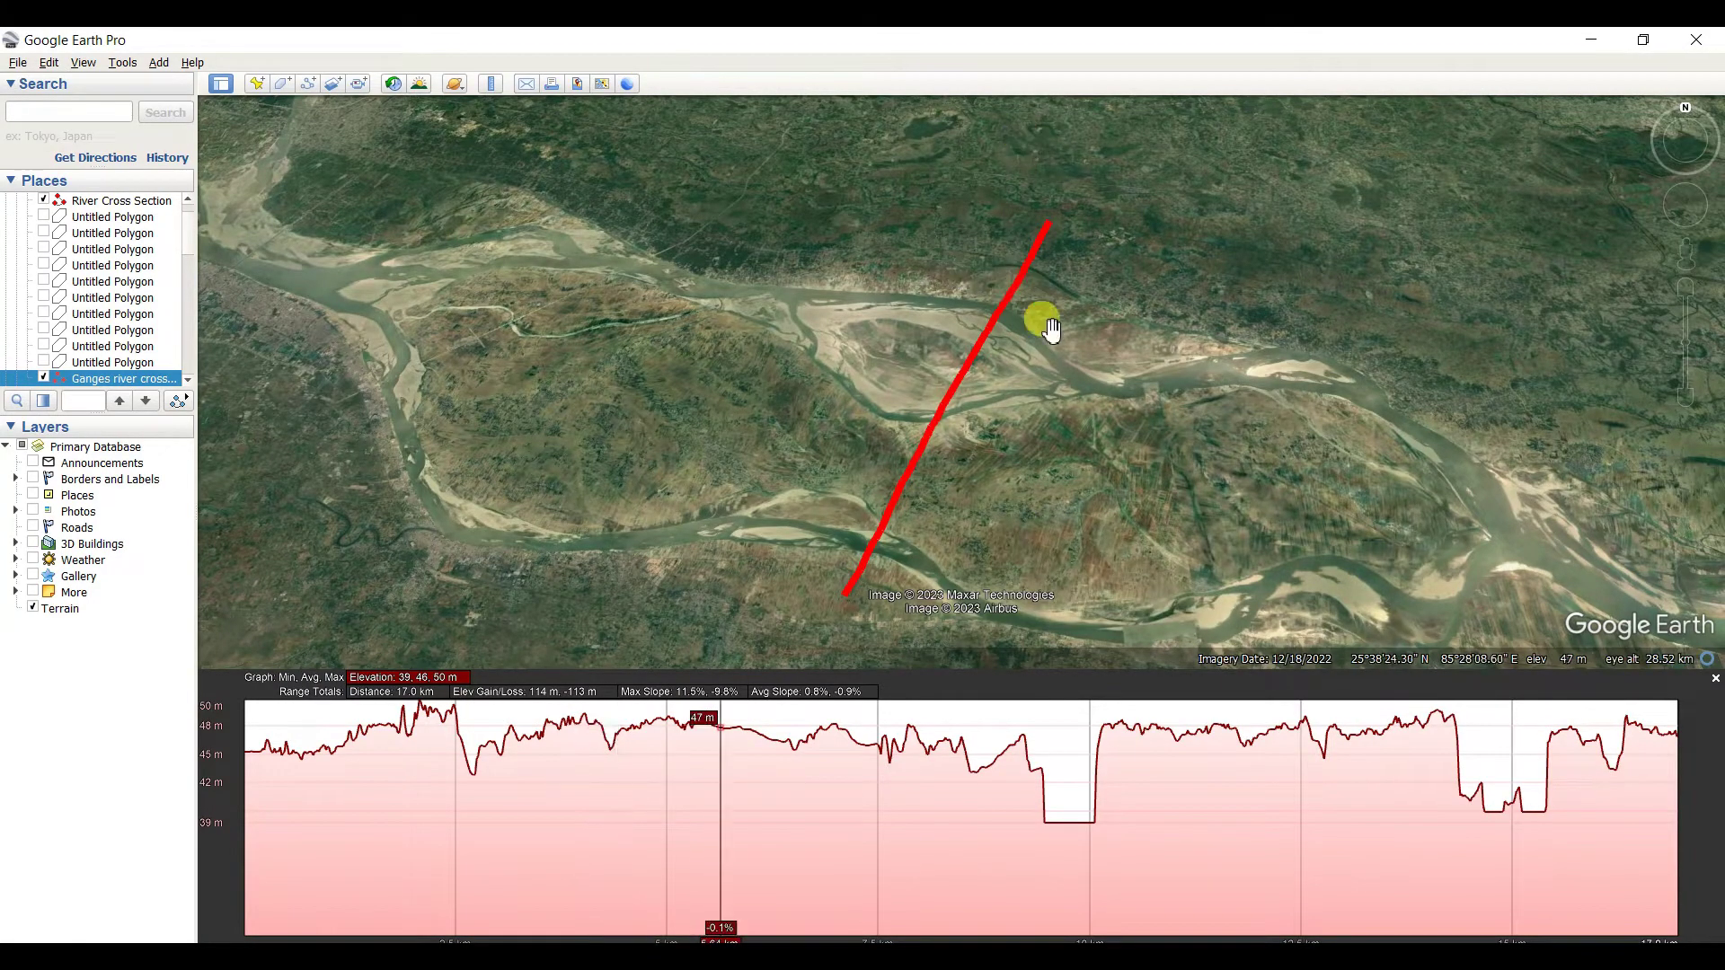
# Step: Zoom in on the river crossing, then out to a regional view of the Ganges plain
pyautogui.scroll(5, 1011, 328)
pyautogui.scroll(4, 1015, 332)
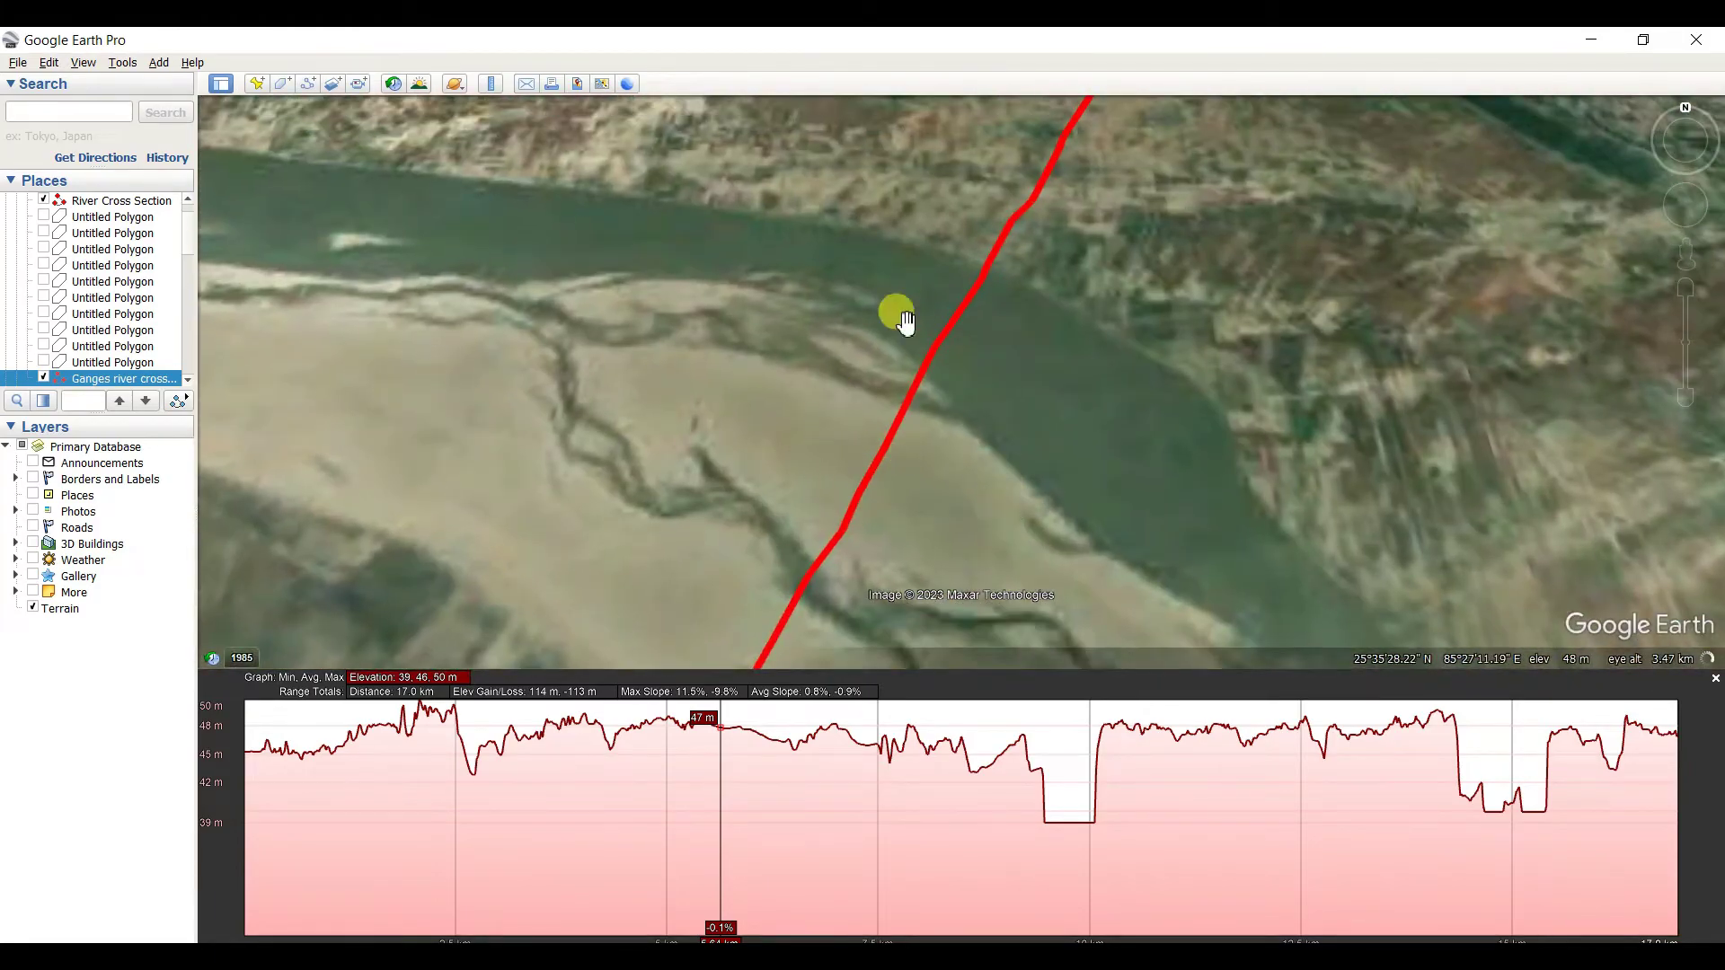
pyautogui.scroll(-3, 873, 448)
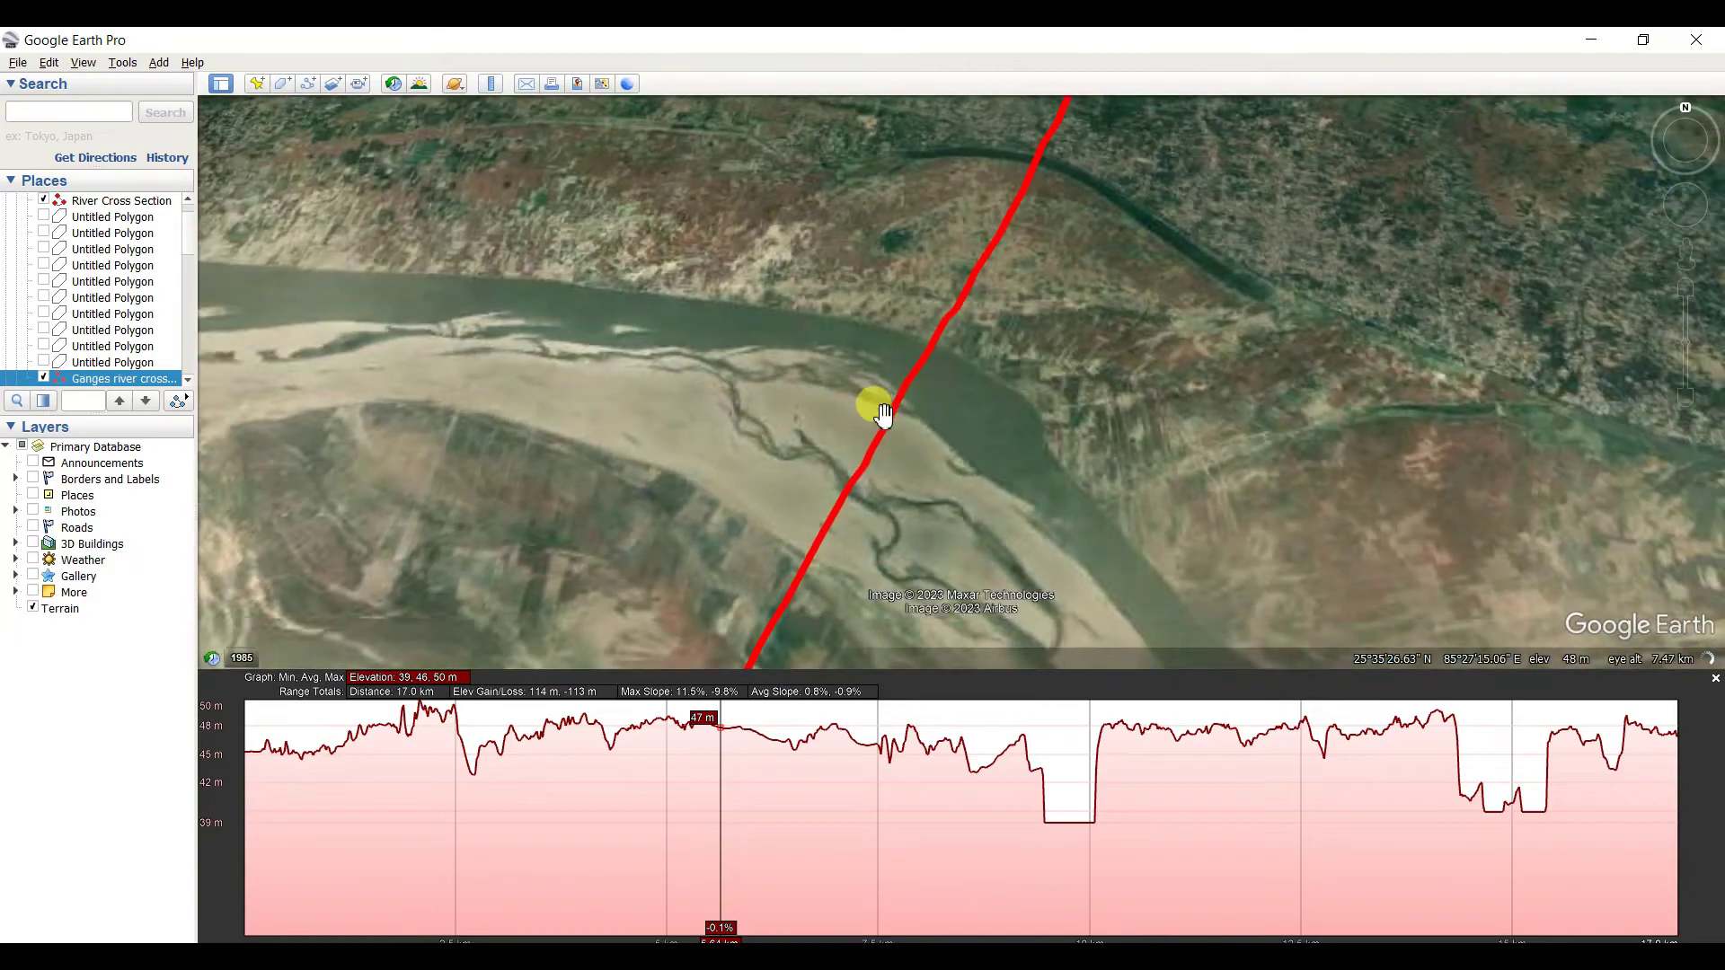
pyautogui.scroll(-5, 883, 414)
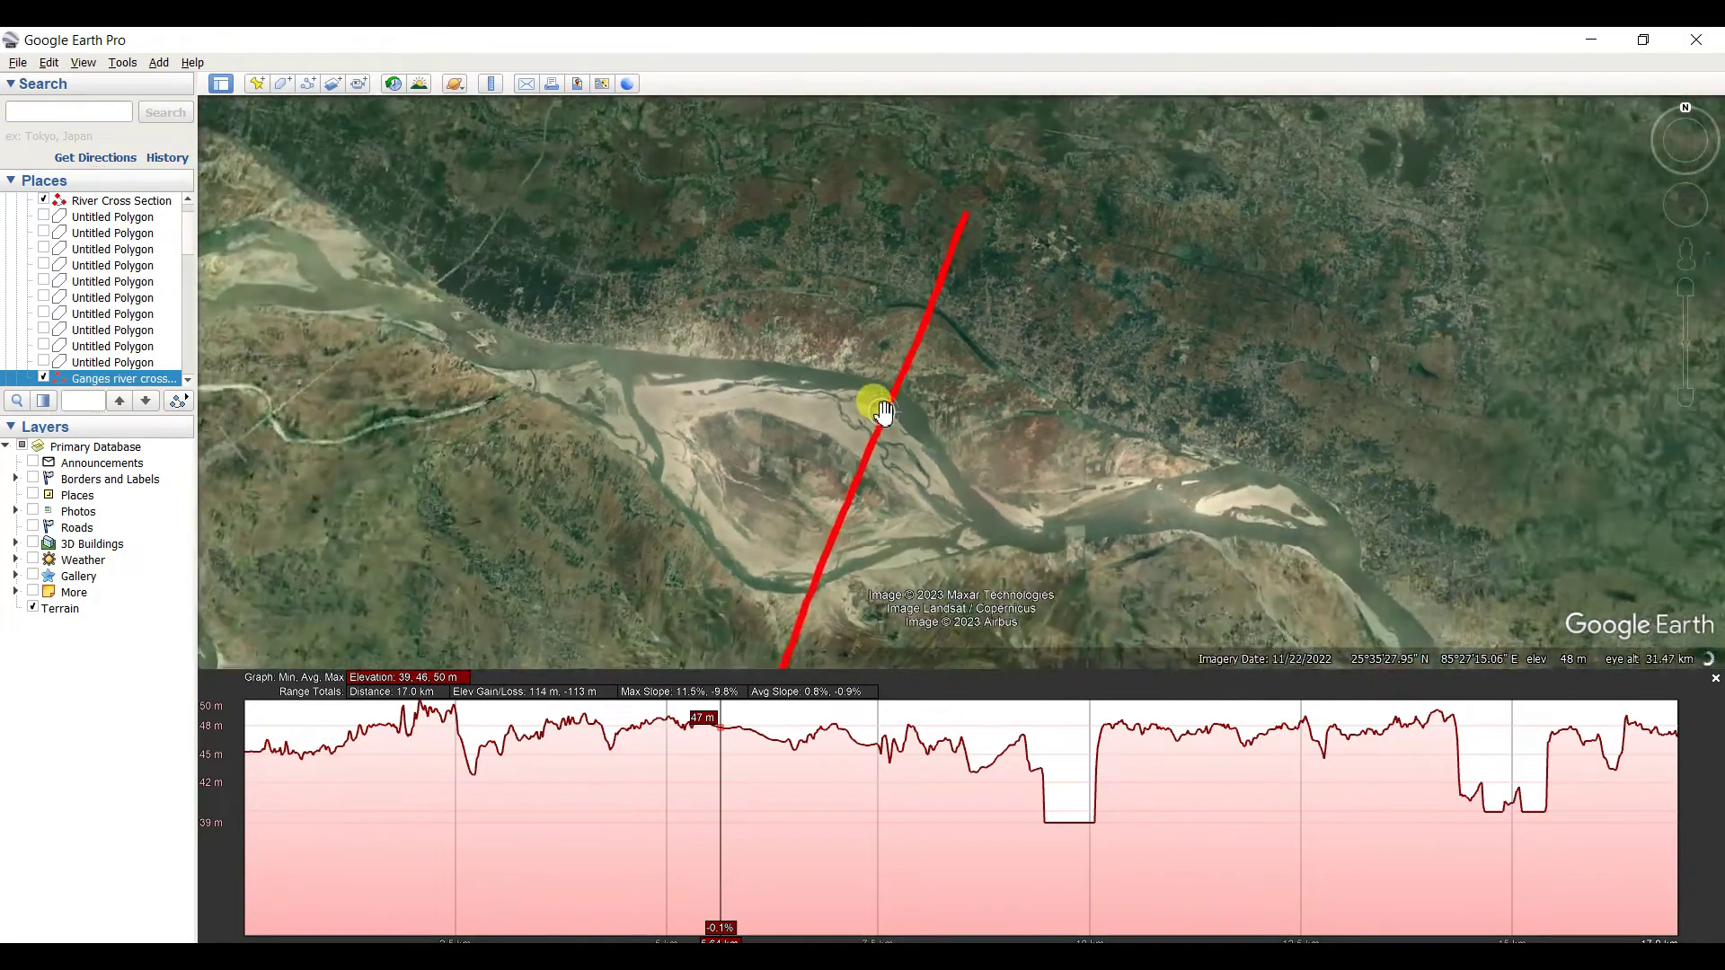
pyautogui.scroll(-5, 883, 412)
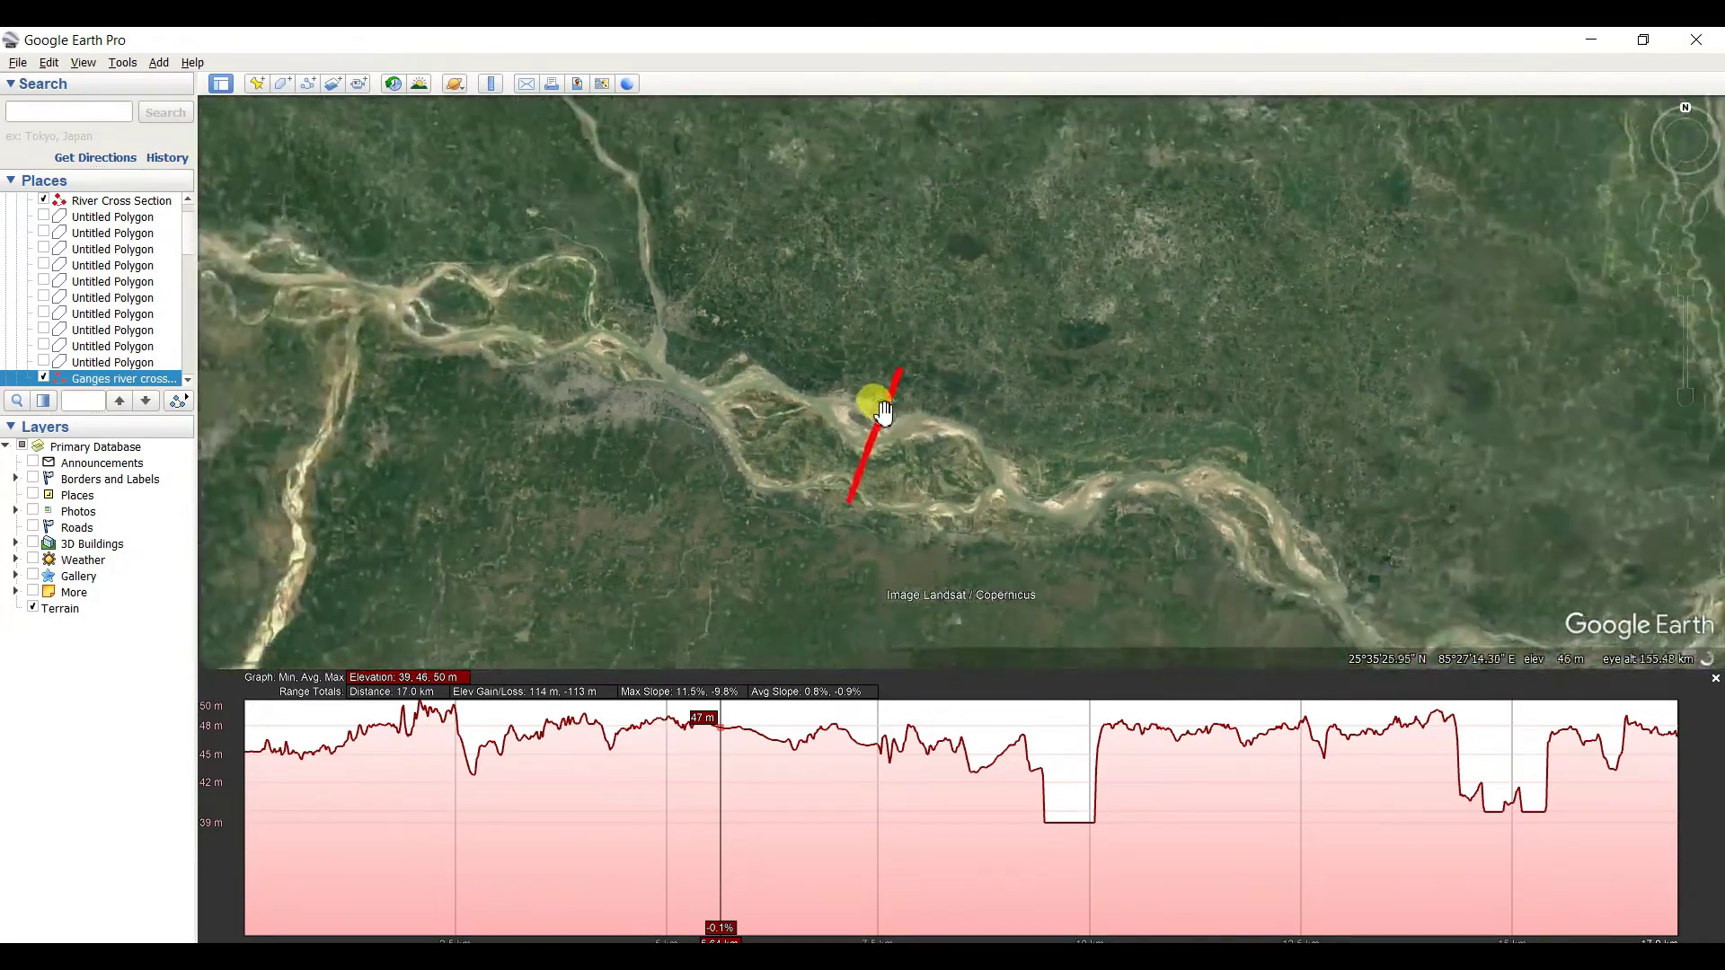
pyautogui.scroll(-3, 883, 412)
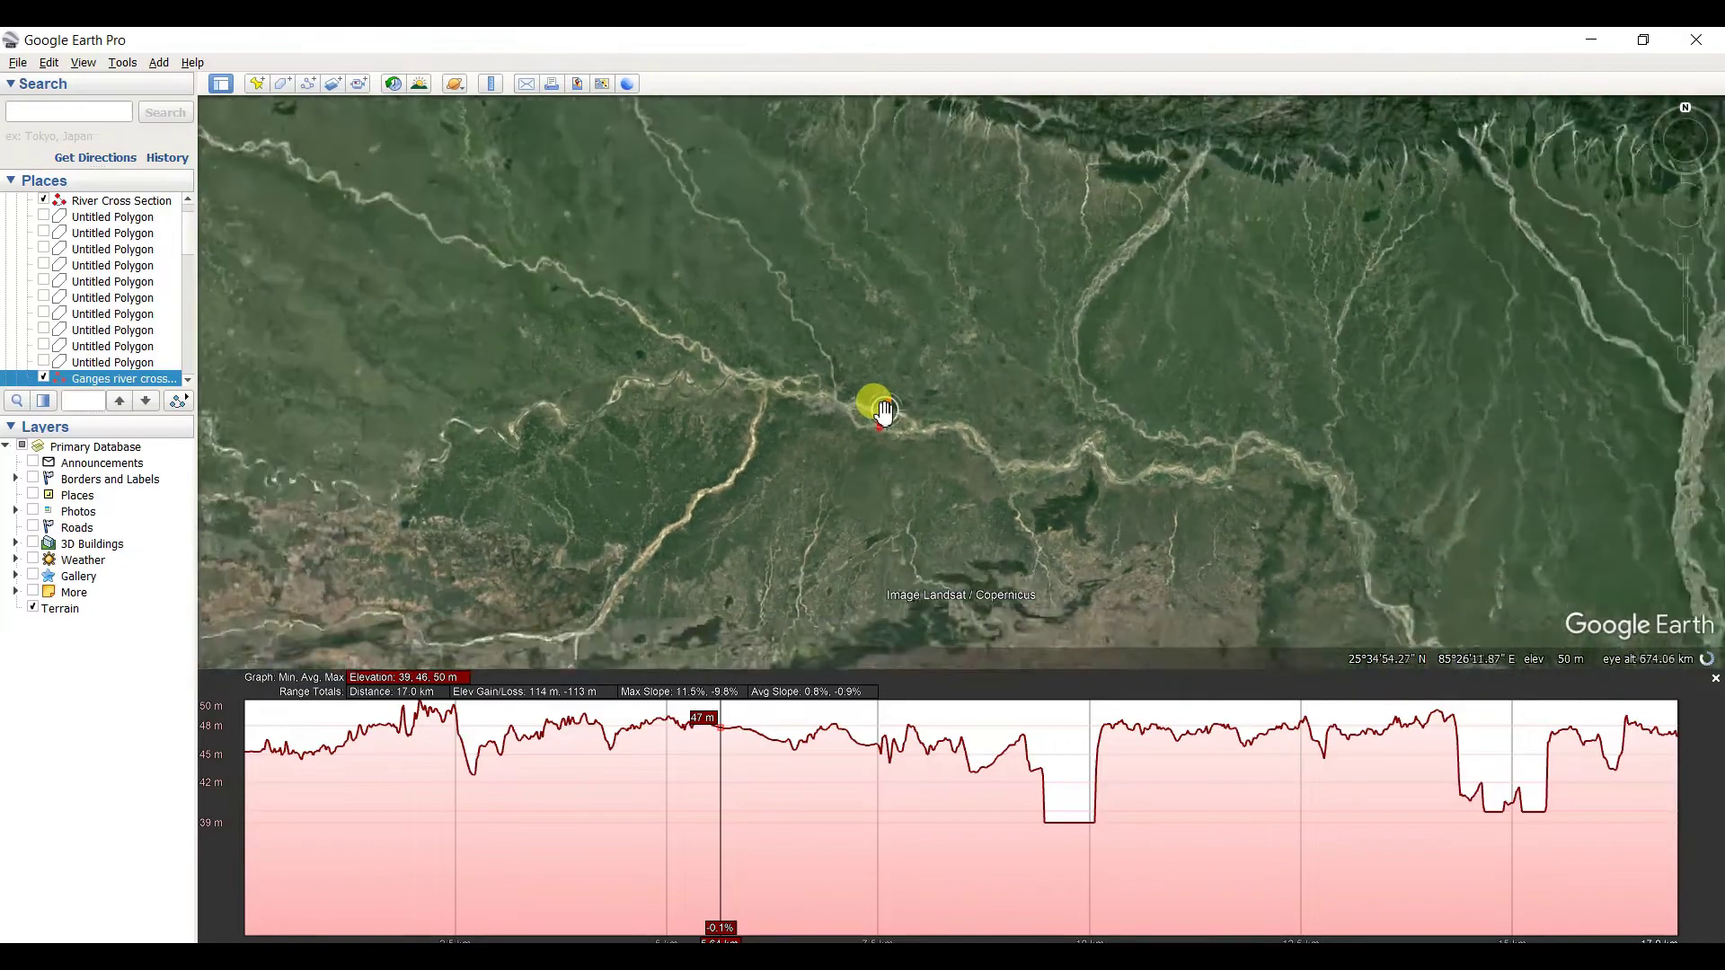